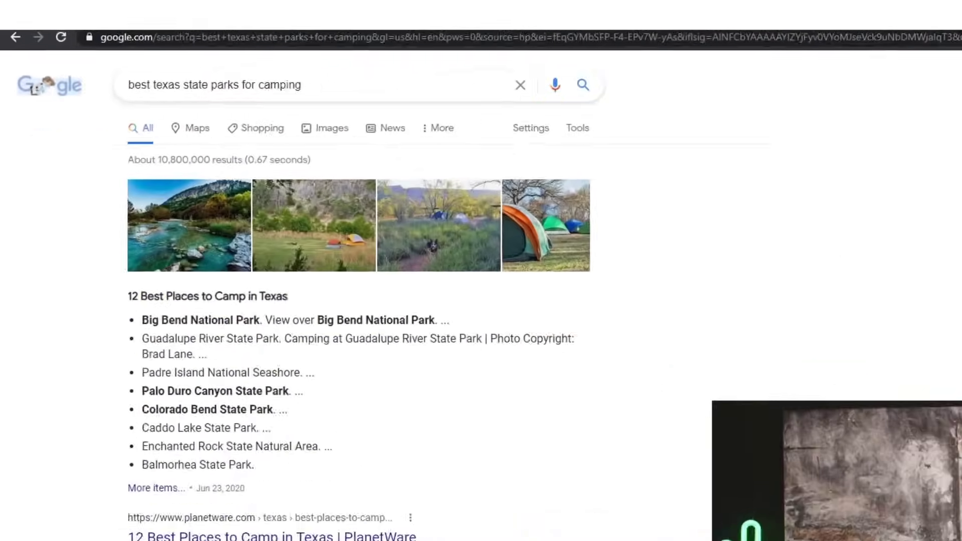
# Step: Look through the search results for "best texas state parks for camping" to find the travelcroc.com listing
pyautogui.scroll(-6, 481, 301)
pyautogui.scroll(-3, 565, 266)
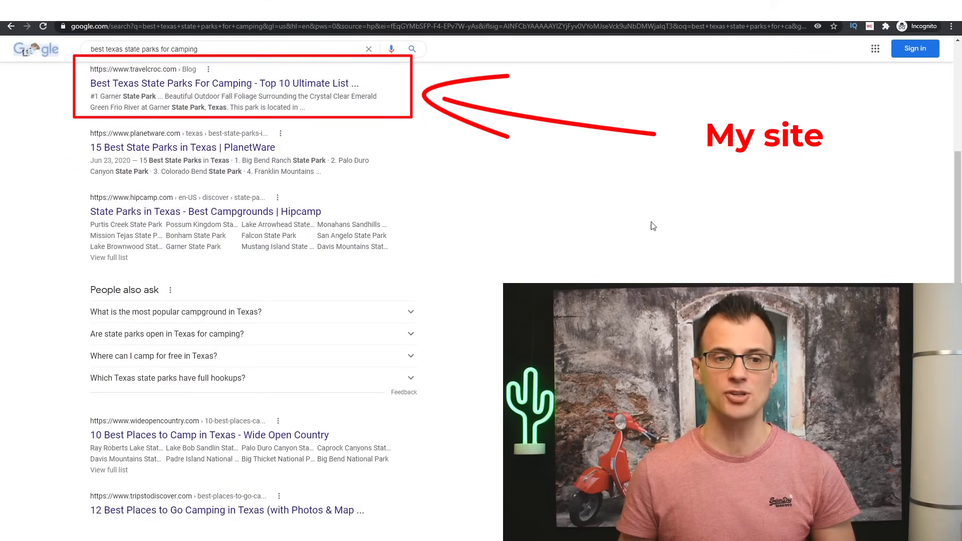
pyautogui.scroll(-9, 646, 237)
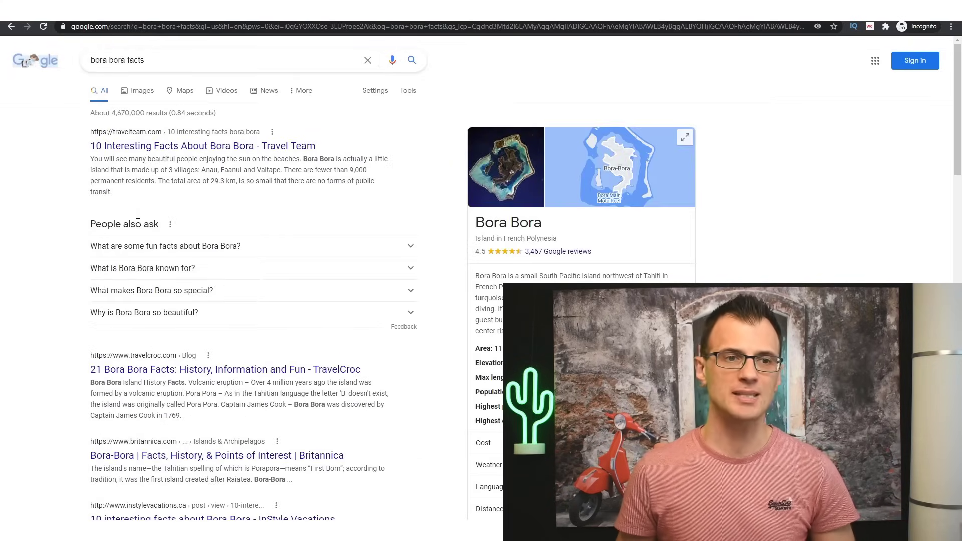
# Step: Look through the search results for "bora bora facts" to find the travelcroc.com listing
pyautogui.scroll(-4, 15, 269)
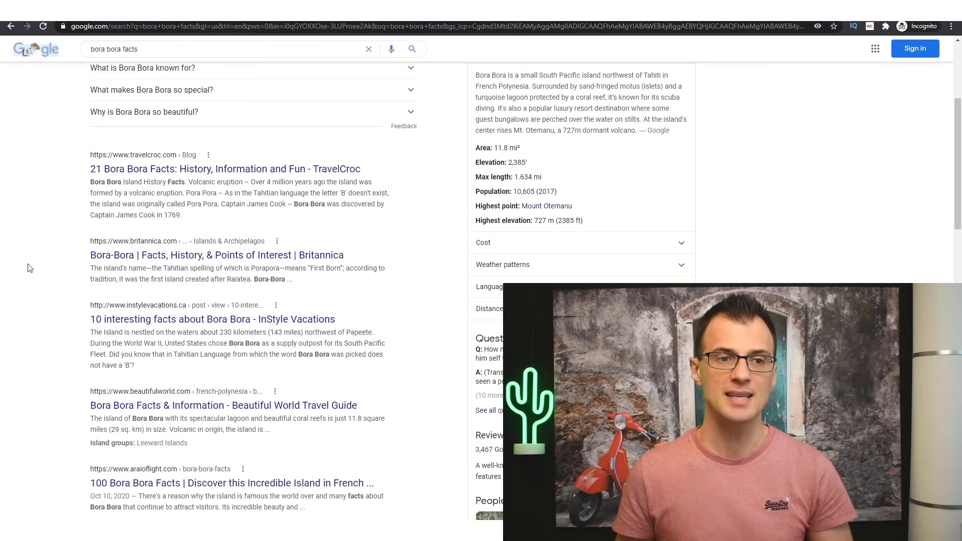
pyautogui.scroll(-3, 39, 197)
pyautogui.scroll(2, 39, 197)
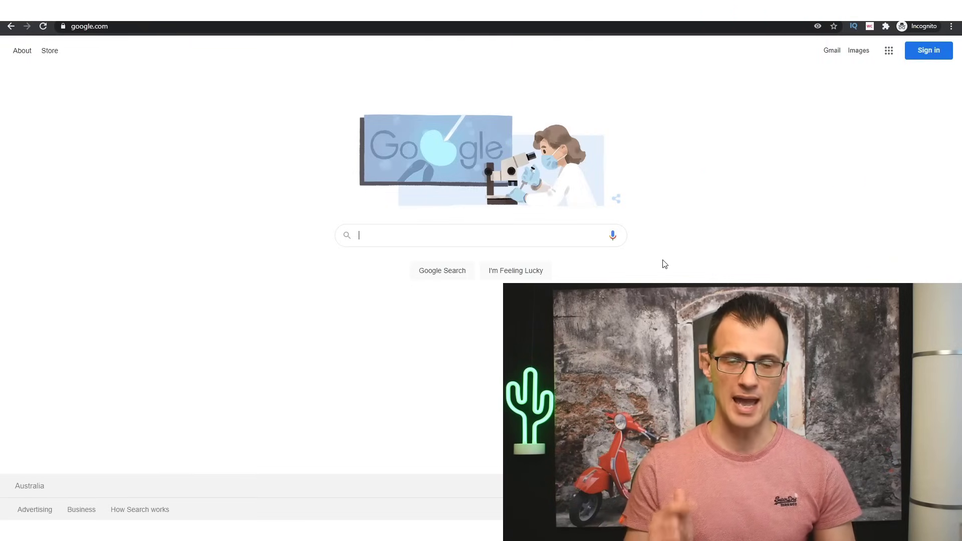
# Step: Search for "google us" and open the Google USA result
pyautogui.write('google us')
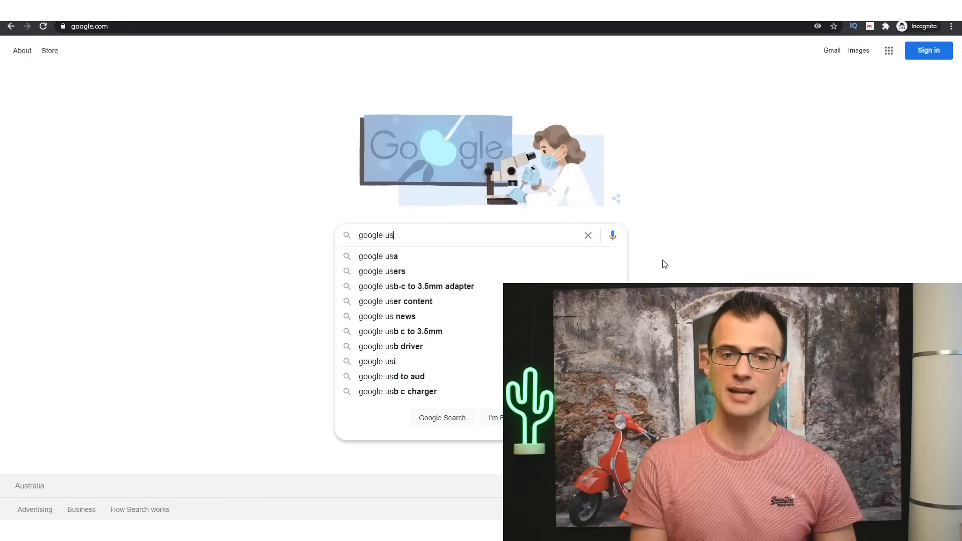
pyautogui.press('Return')
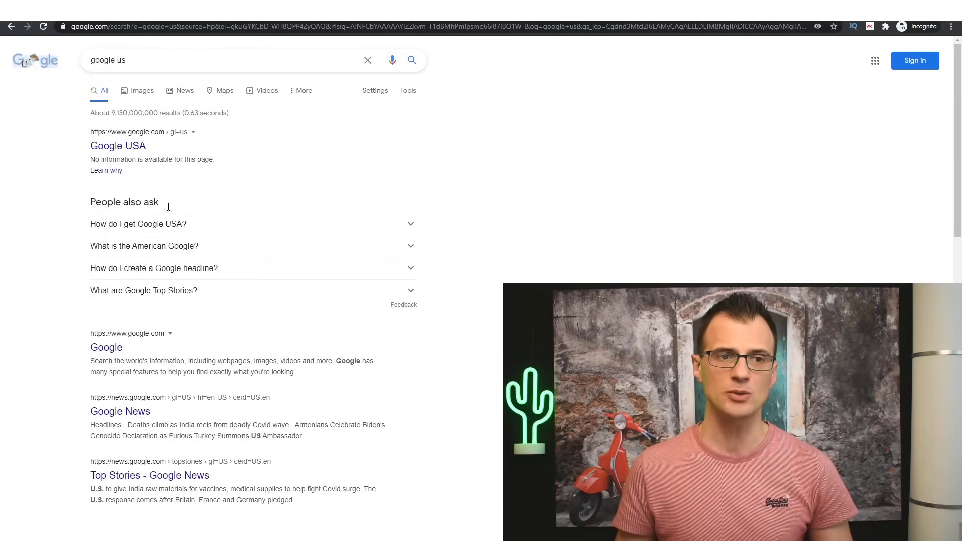
pyautogui.click(119, 147)
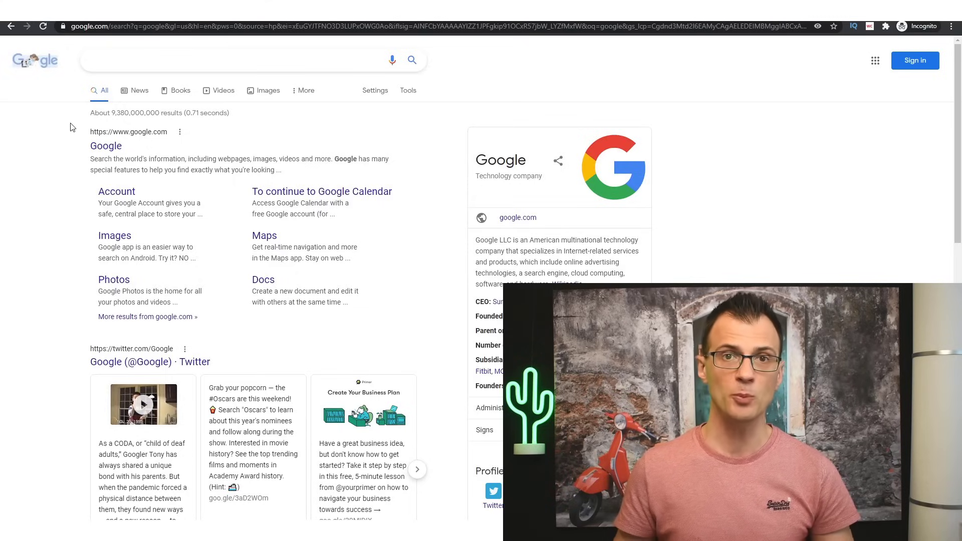
# Step: Enter "texas state parks" as the query and run the suggested search "texas state parks with cabins"
pyautogui.click(129, 53)
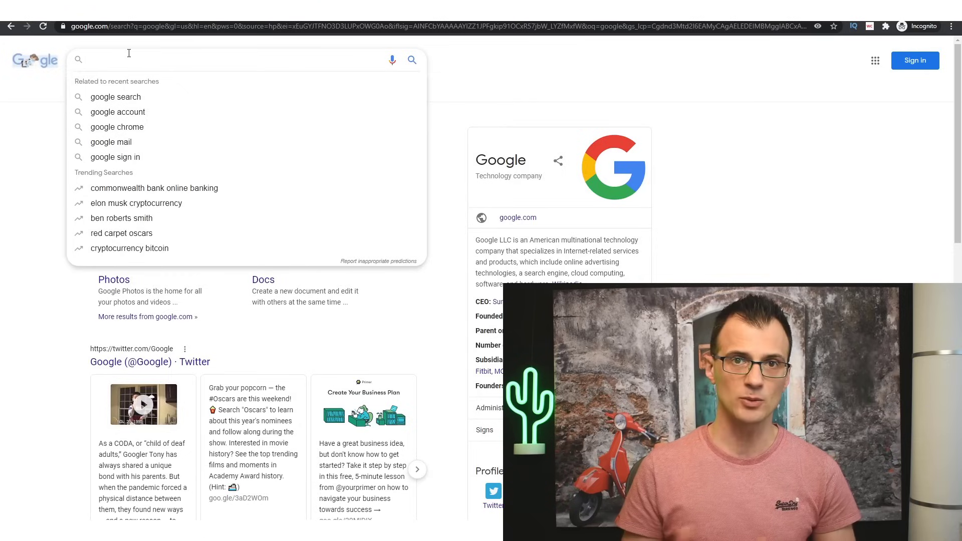
pyautogui.write('texas')
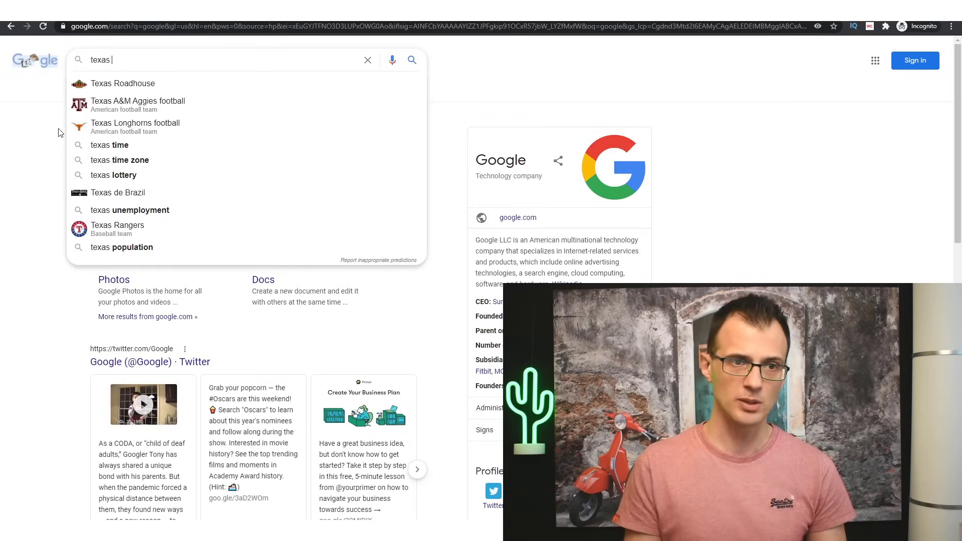
pyautogui.write('tate parks')
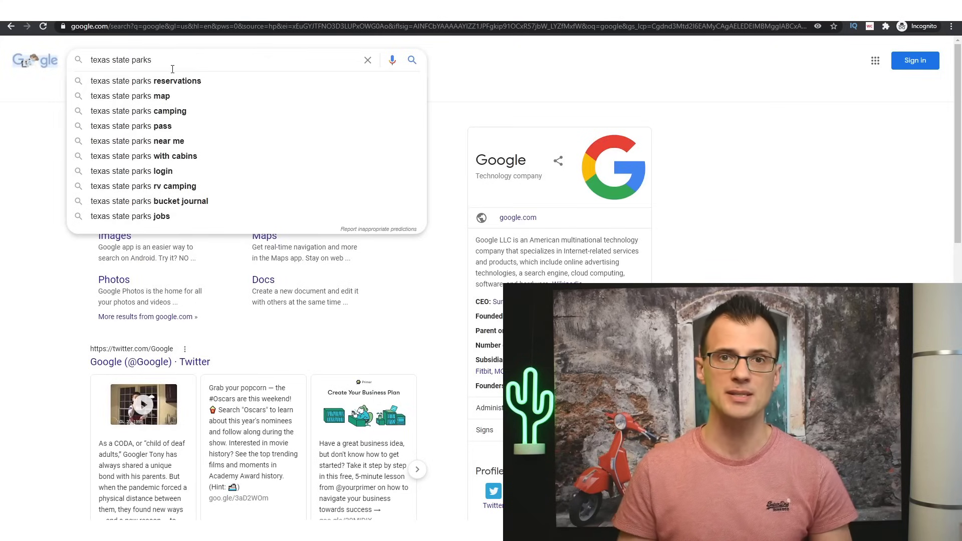
pyautogui.hotkey('ctrl', 'a')
pyautogui.write('best kids')
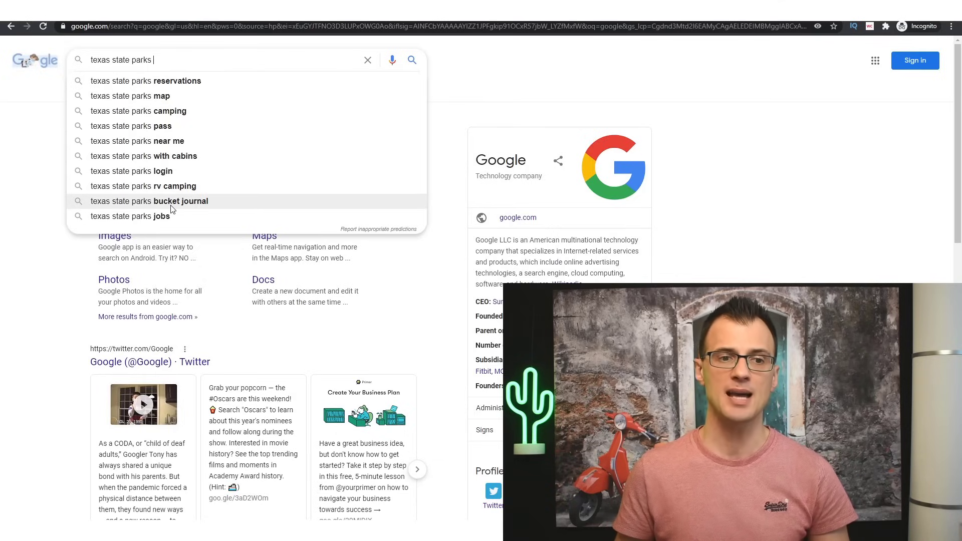
pyautogui.click(180, 157)
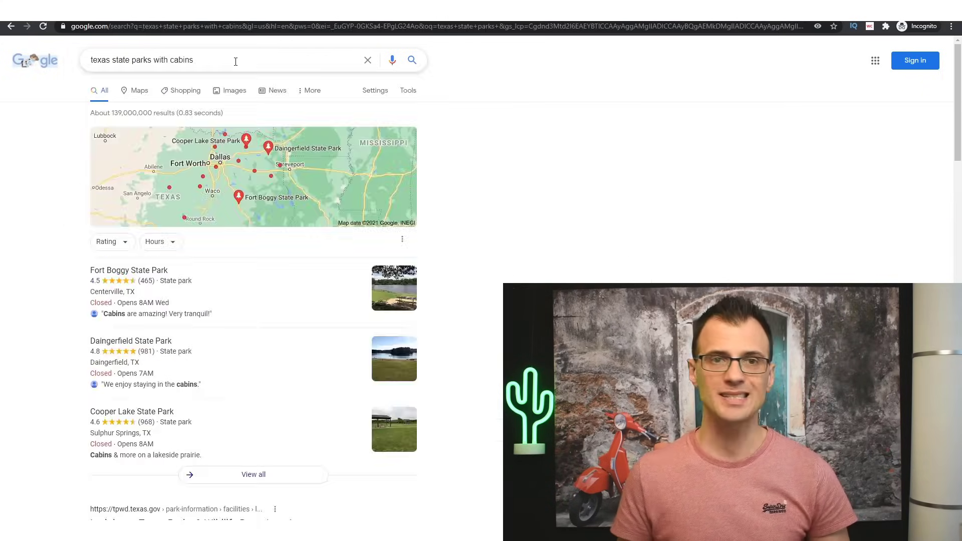
# Step: Copy the query "texas state parks with cabins" into cell A2 of the Keywords spreadsheet in Google Sheets, replacing Keyword 1
pyautogui.moveTo(193, 60); pyautogui.dragTo(88, 59)
pyautogui.hotkey('ctrl', 'c')
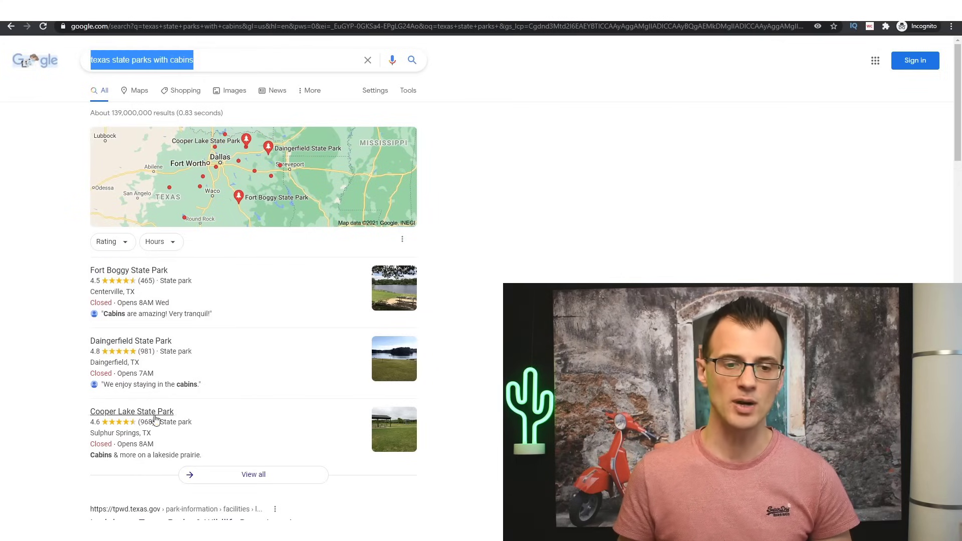
pyautogui.hotkey('alt', 'Tab')
pyautogui.click(78, 129)
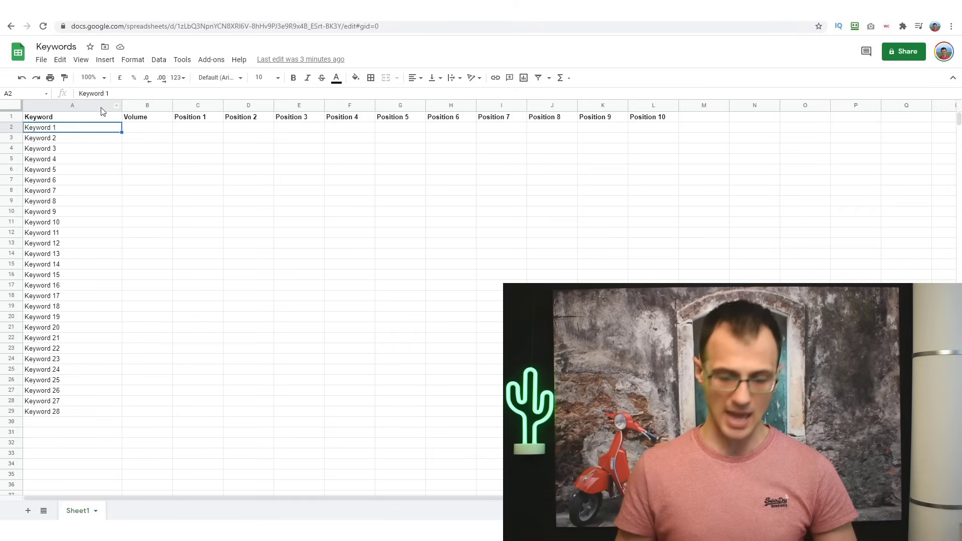
pyautogui.hotkey('ctrl', 'v')
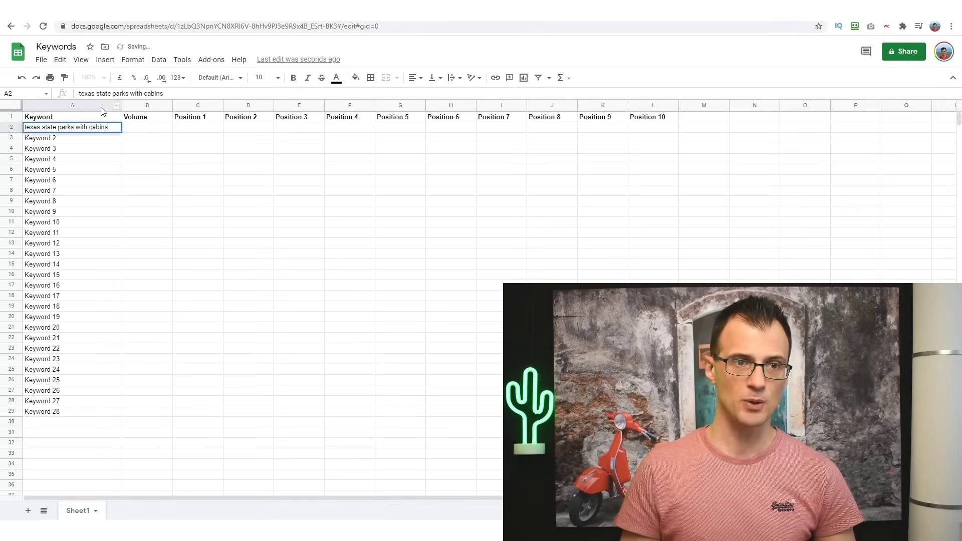
pyautogui.press('Return')
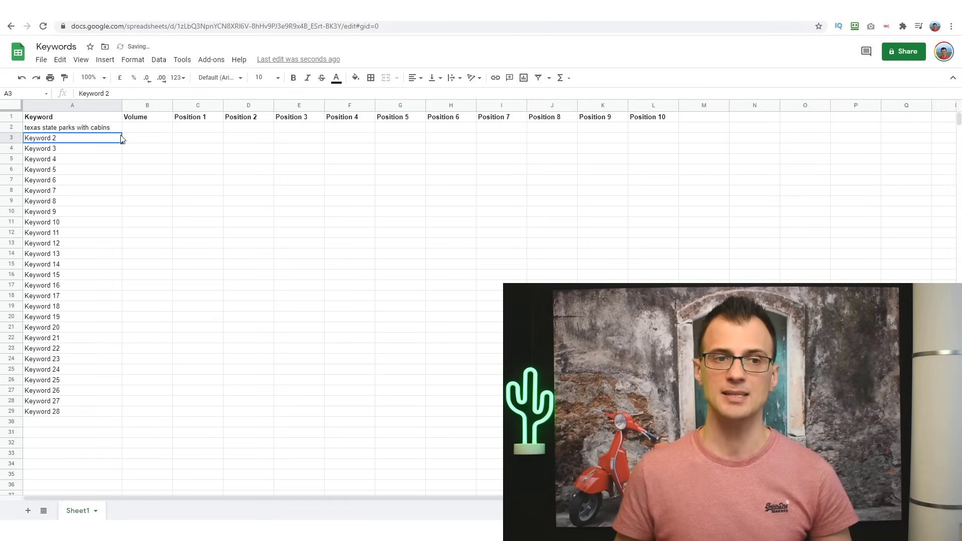
# Step: Back in Google Search, append the letters a, b, c and d in turn to "texas state parks" to examine the suggestions
pyautogui.hotkey('alt', 'Tab')
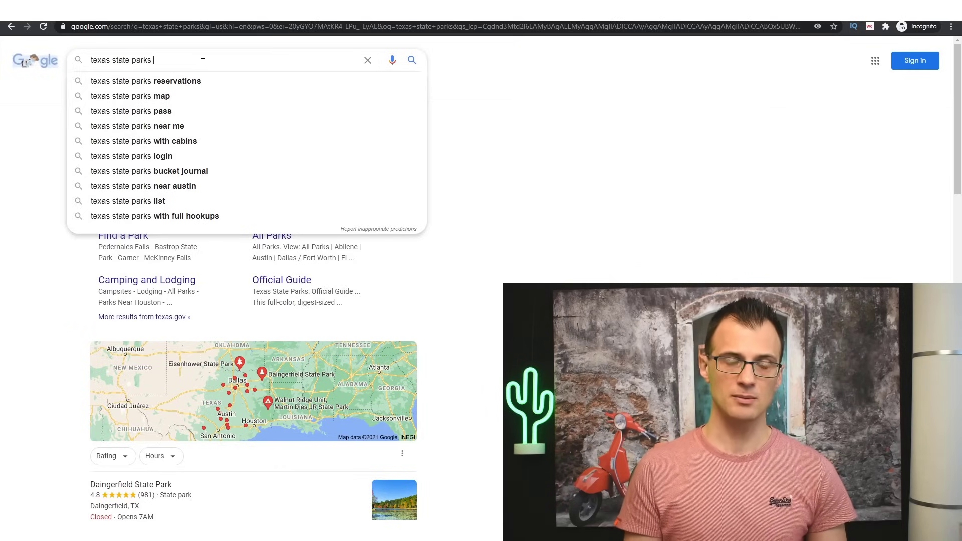
pyautogui.write('a')
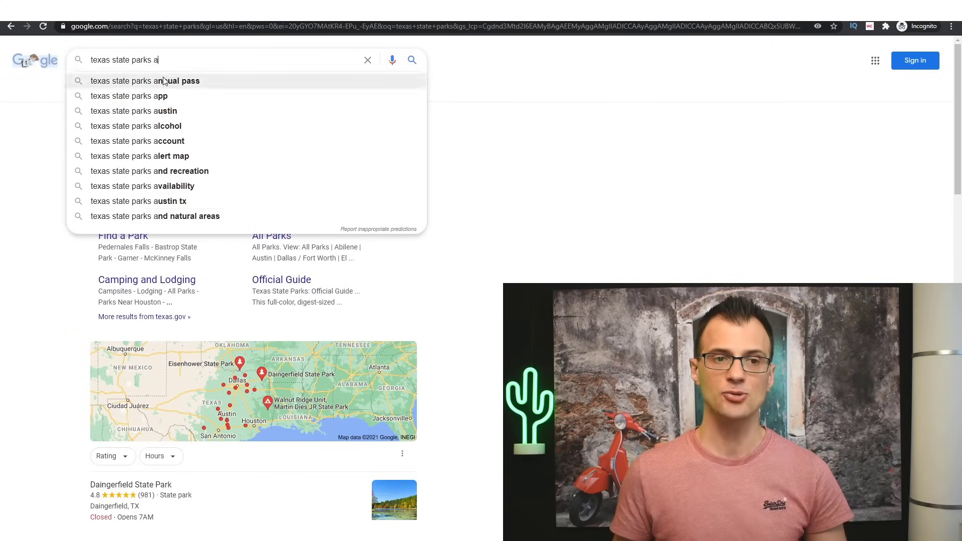
pyautogui.press('BackSpace')
pyautogui.write('b')
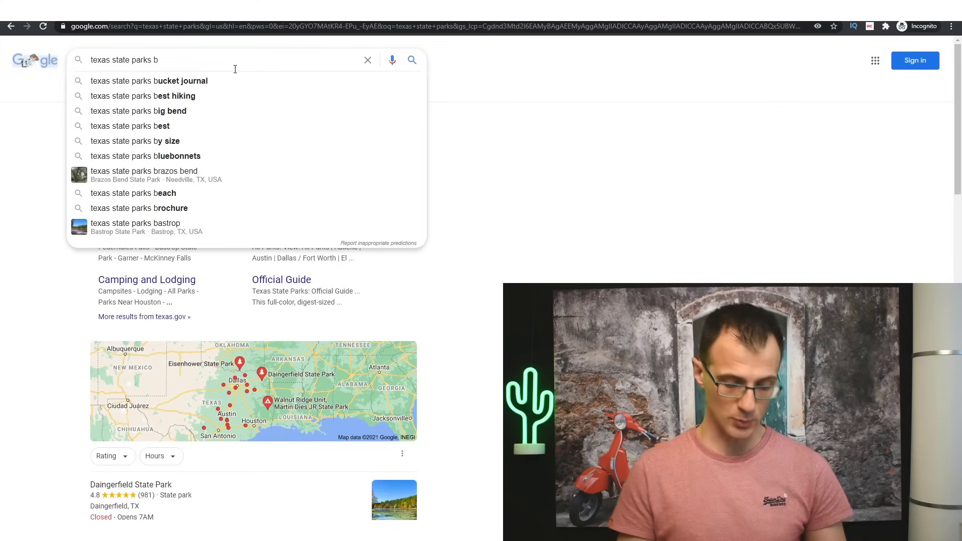
pyautogui.press('BackSpace')
pyautogui.write('c')
pyautogui.press('BackSpace')
pyautogui.write('d')
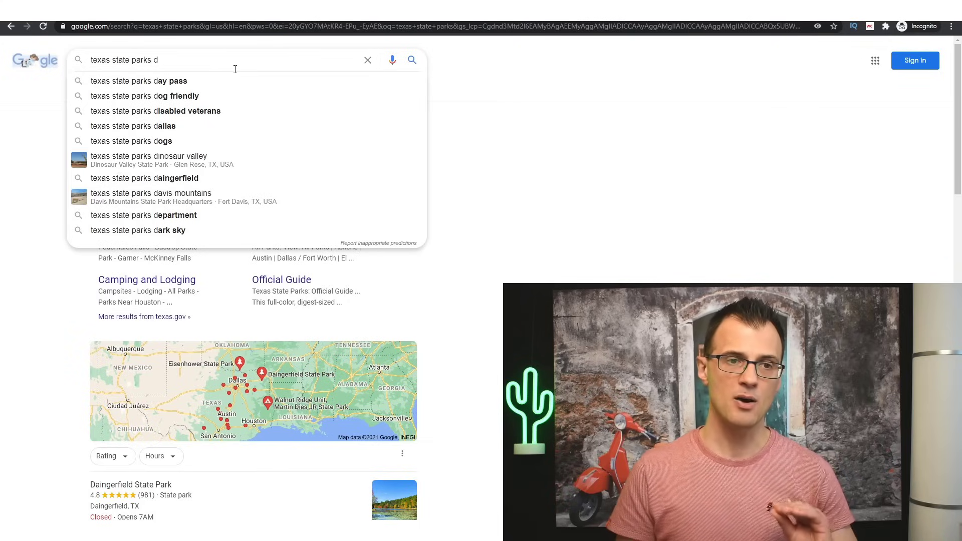
pyautogui.press('BackSpace')
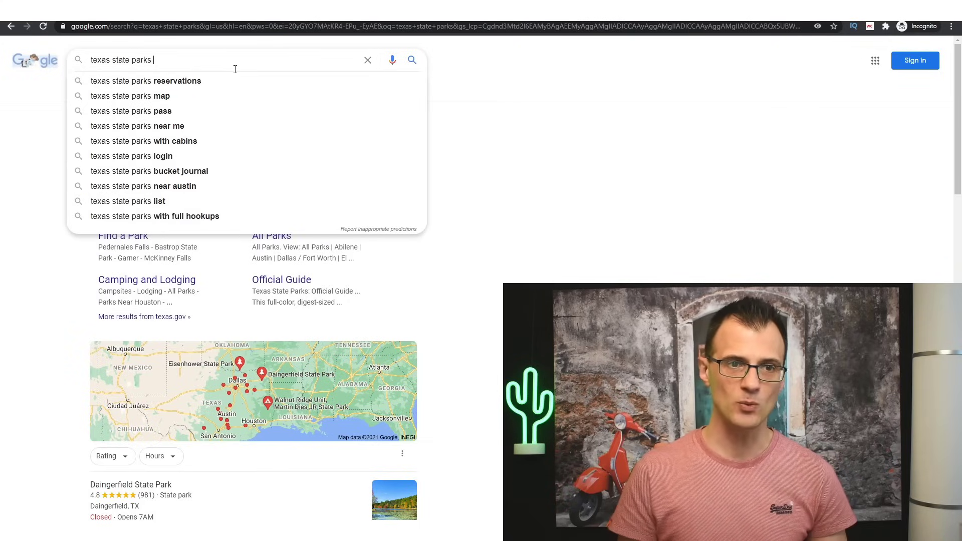
pyautogui.press('BackSpace')
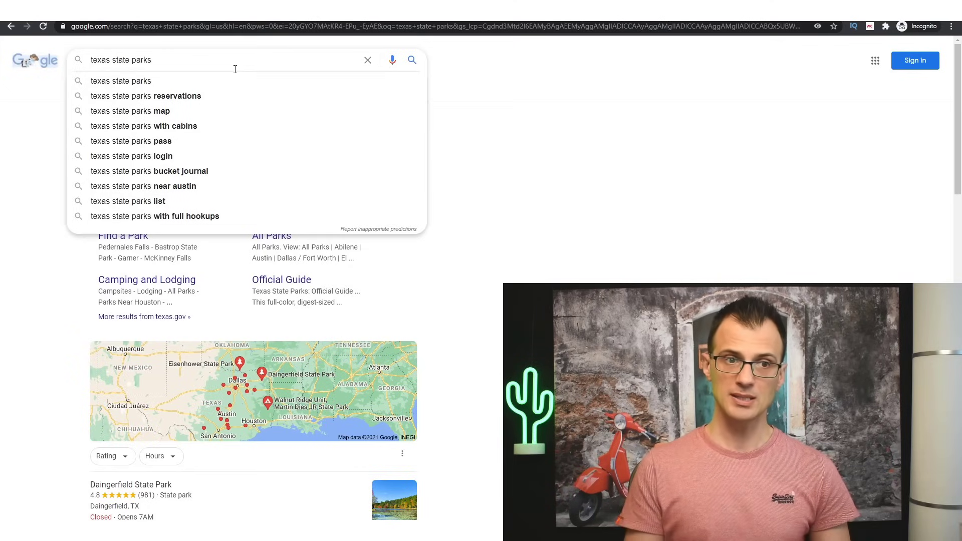
# Step: Put the letters d, f and g in turn before "texas state parks" to examine the suggestions for each prefix
pyautogui.press('Home')
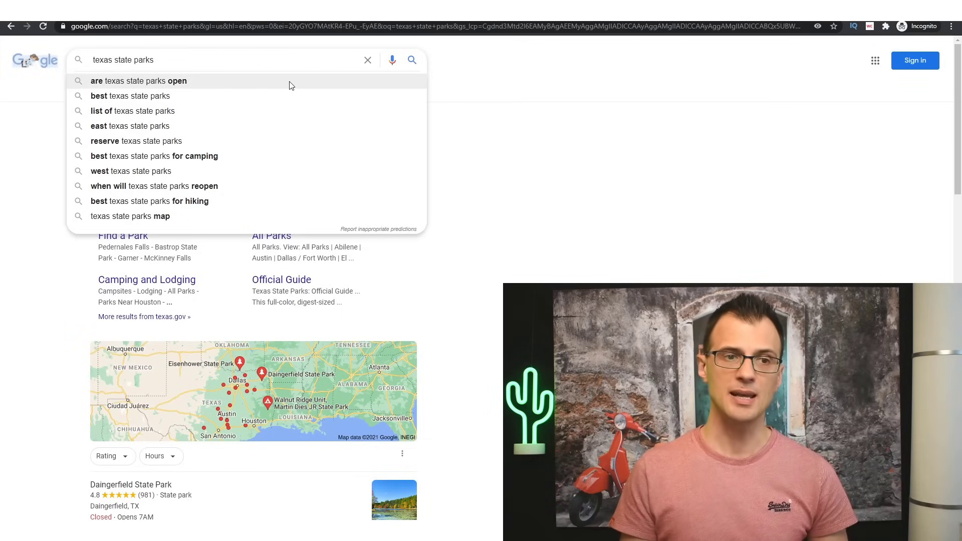
pyautogui.write('d')
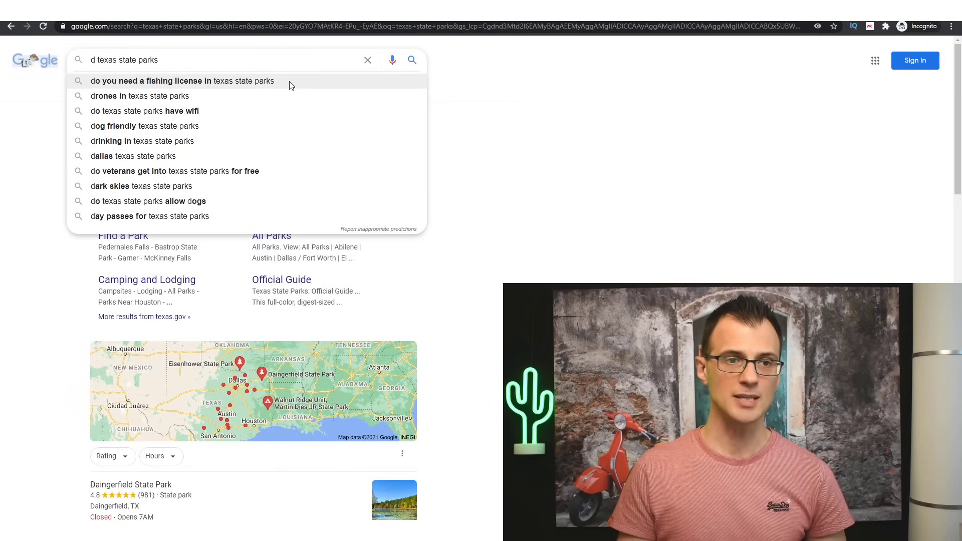
pyautogui.press('BackSpace')
pyautogui.write('f')
pyautogui.press('BackSpace')
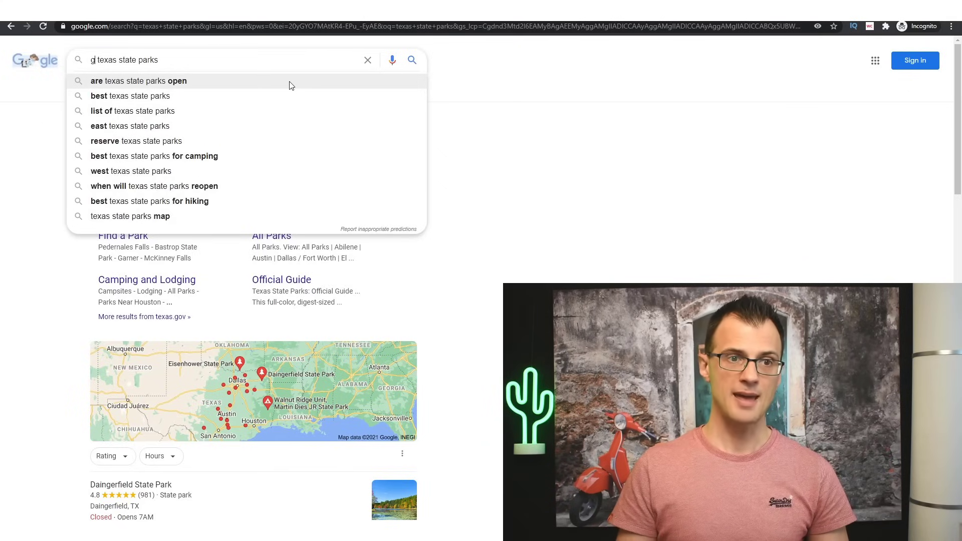
pyautogui.write('g')
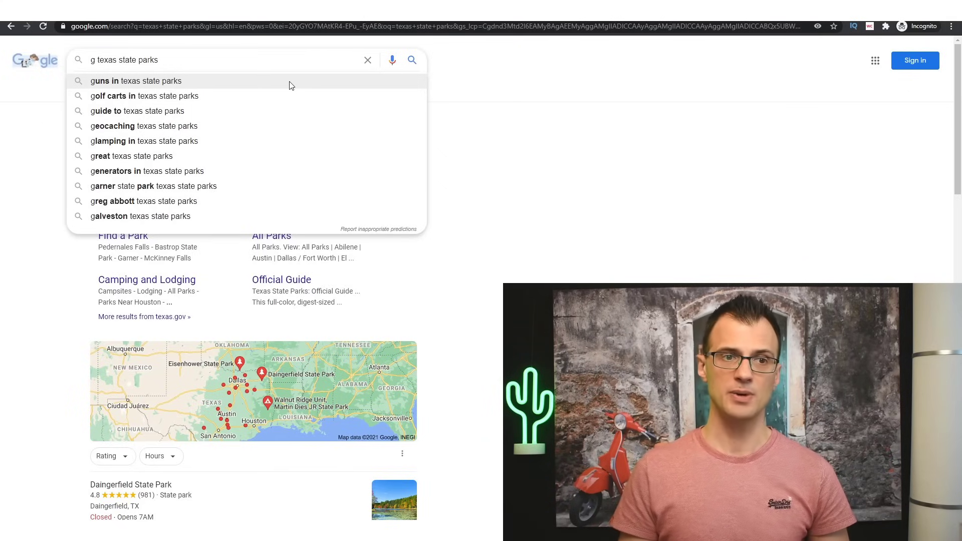
pyautogui.press('BackSpace')
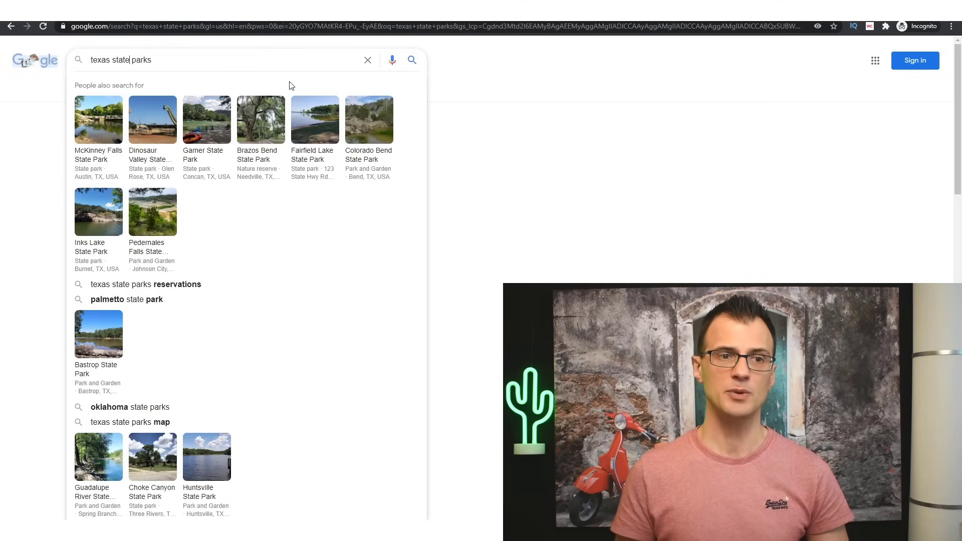
# Step: Insert an underscore wildcard between the words of the Texas parks query to examine the fill-in suggestions
pyautogui.hotkey('ctrl', 'Right')
pyautogui.write('_')
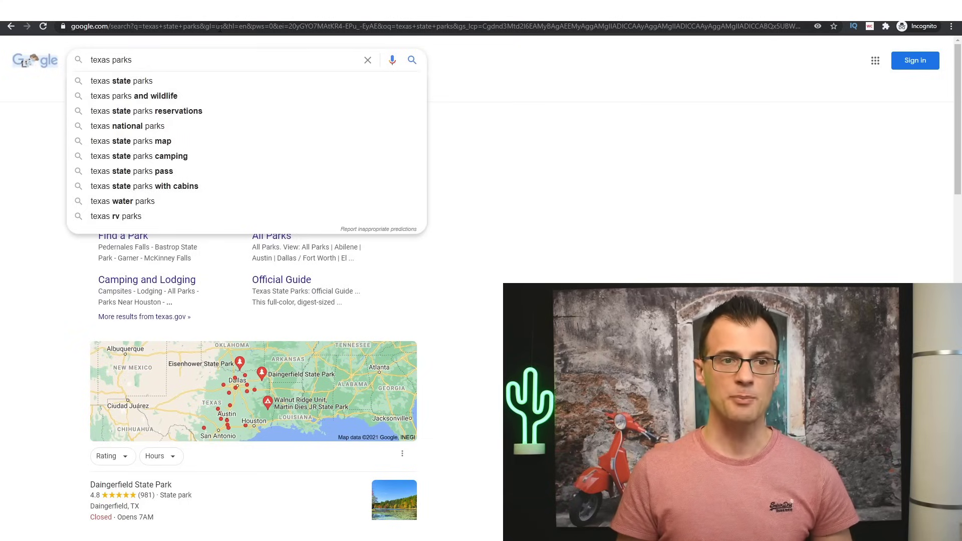
pyautogui.write('_')
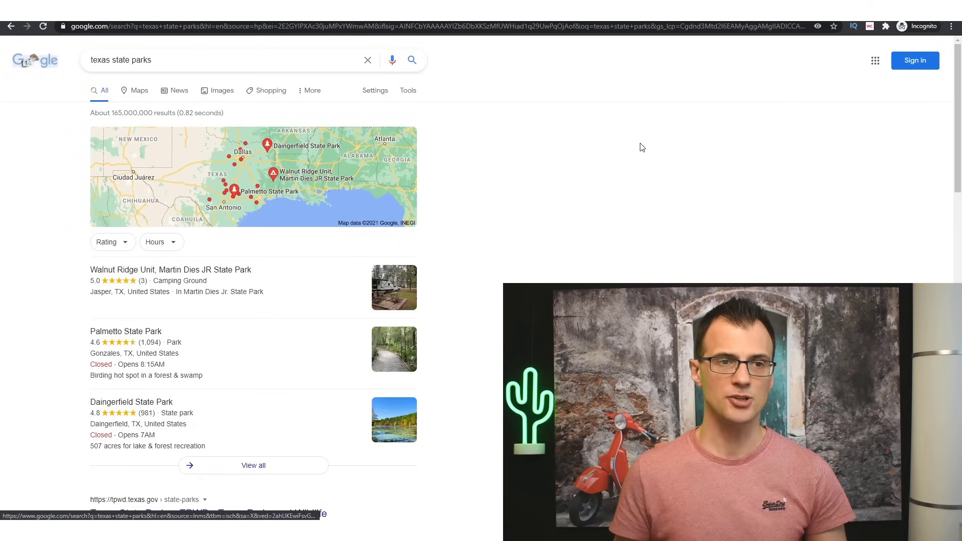
# Step: Examine the related searches for "texas state parks" and "best texas state parks", and return to the Keywords spreadsheet in Google Sheets
pyautogui.hotkey('ctrl', '+')
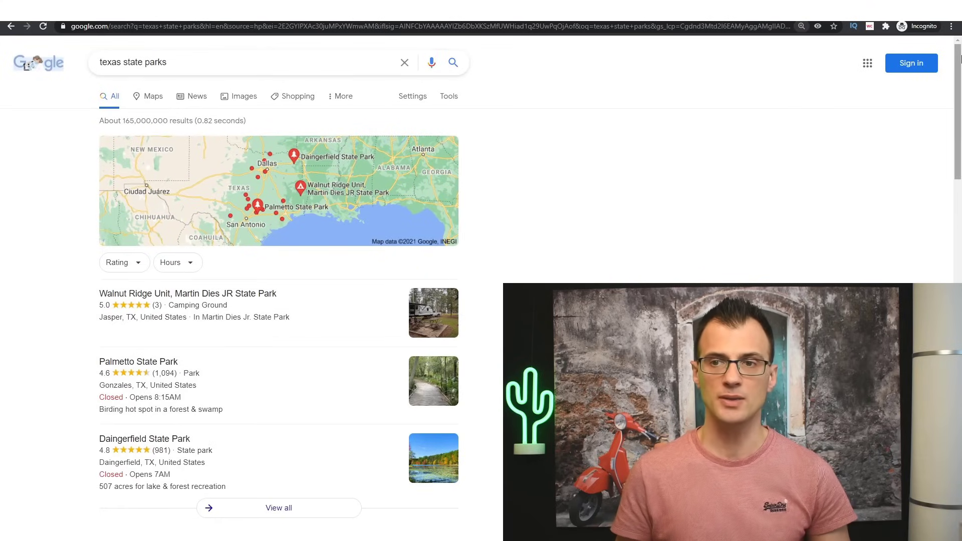
pyautogui.scroll(-9, 646, 131)
pyautogui.scroll(-10, 278, 292)
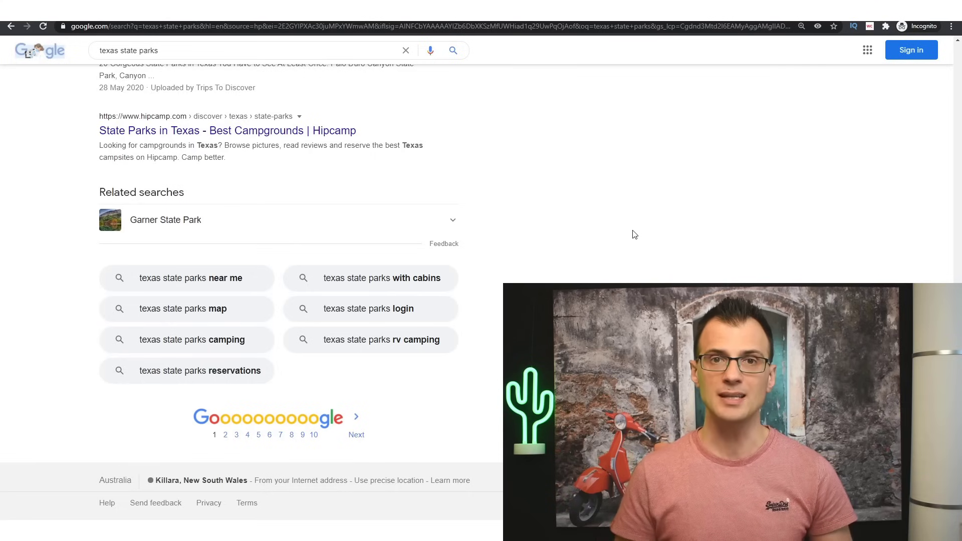
pyautogui.scroll(20, 655, 265)
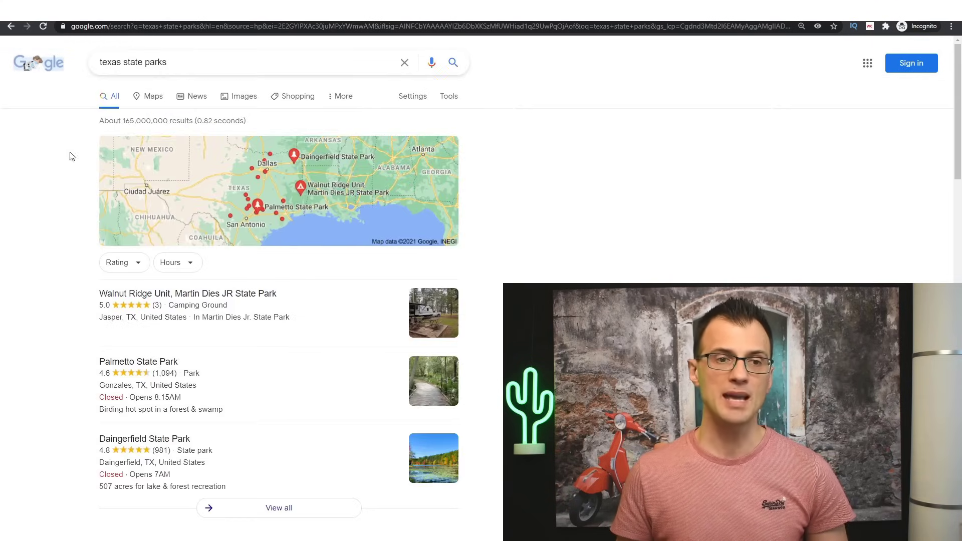
pyautogui.scroll(-20, 734, 179)
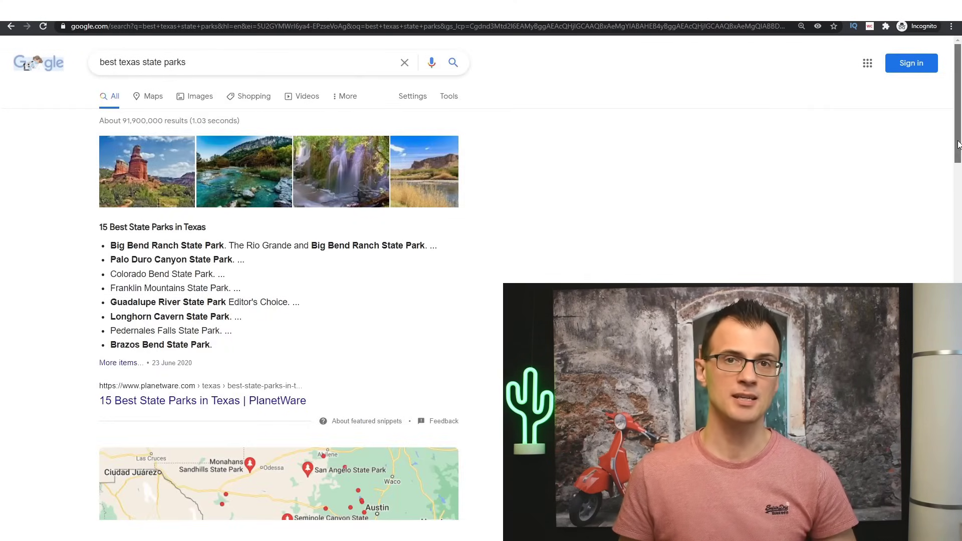
pyautogui.moveTo(958, 144); pyautogui.dragTo(958, 493)
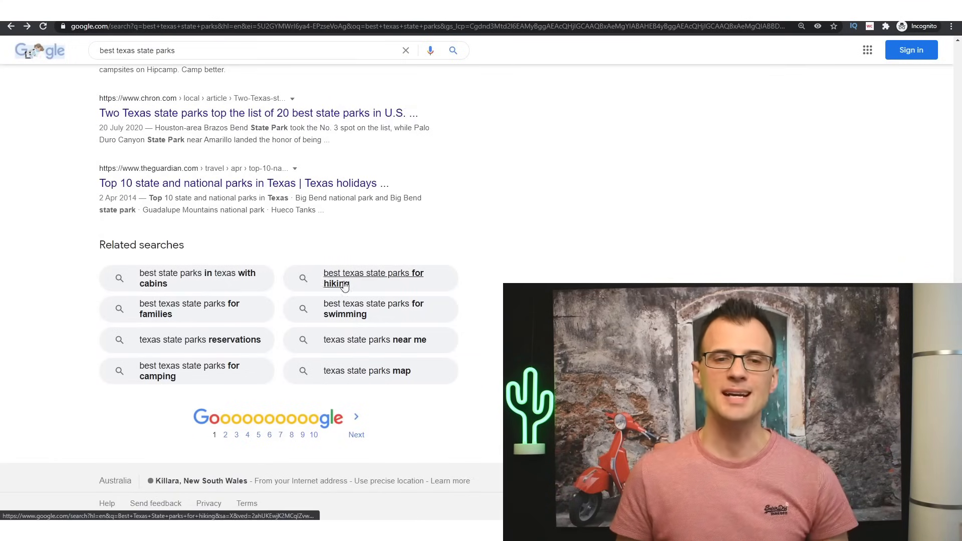
pyautogui.hotkey('alt', 'Tab')
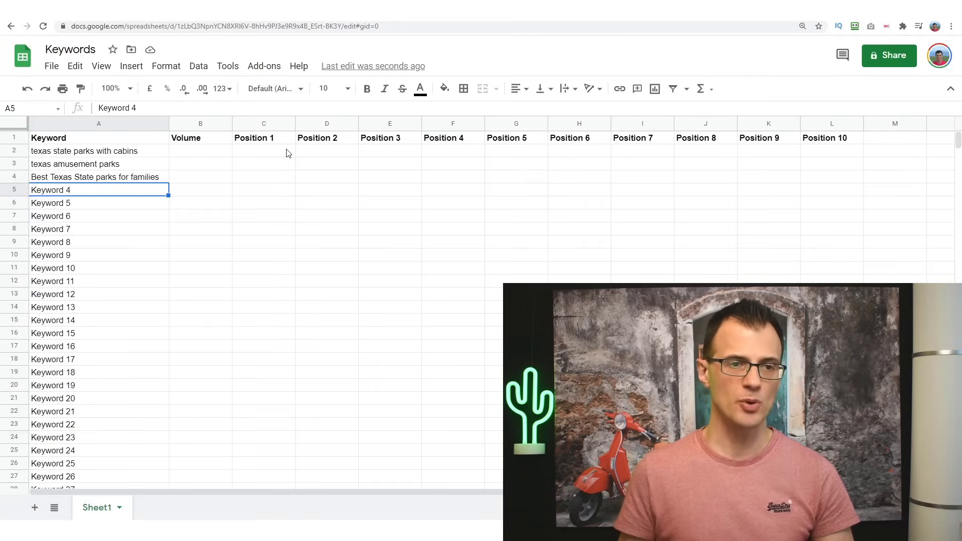
# Step: Replace the placeholder in cell A5 with the keyword "Best Texas State parks for hiking"
pyautogui.press('Return')
pyautogui.hotkey('ctrl', 'a')
pyautogui.press('BackSpace')
pyautogui.write('Best Texas State parks for hiking')
pyautogui.press('Return')
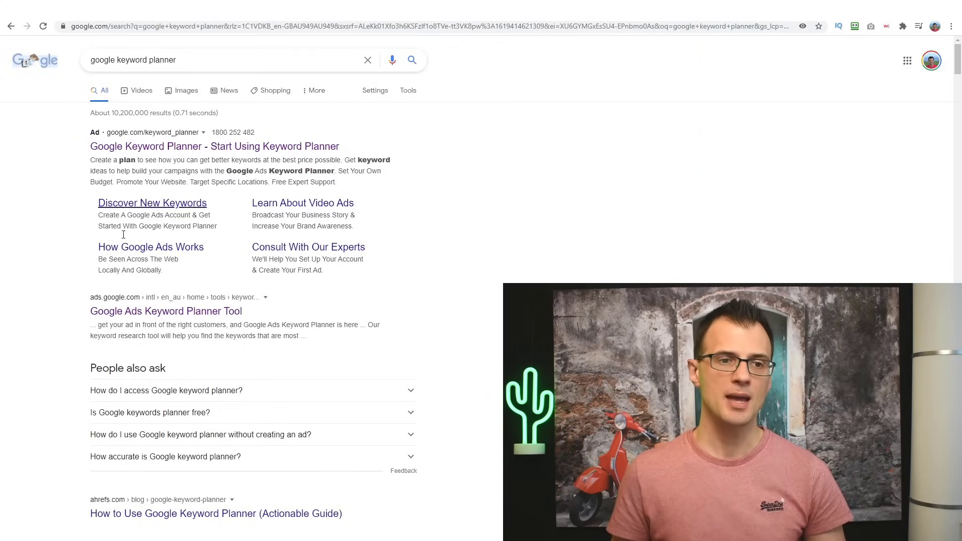
# Step: Open Google Ads Keyword Planner from the Google results and enter "texas state parks" and "texas parks" as seed keywords for discovering new keywords
pyautogui.click(210, 311)
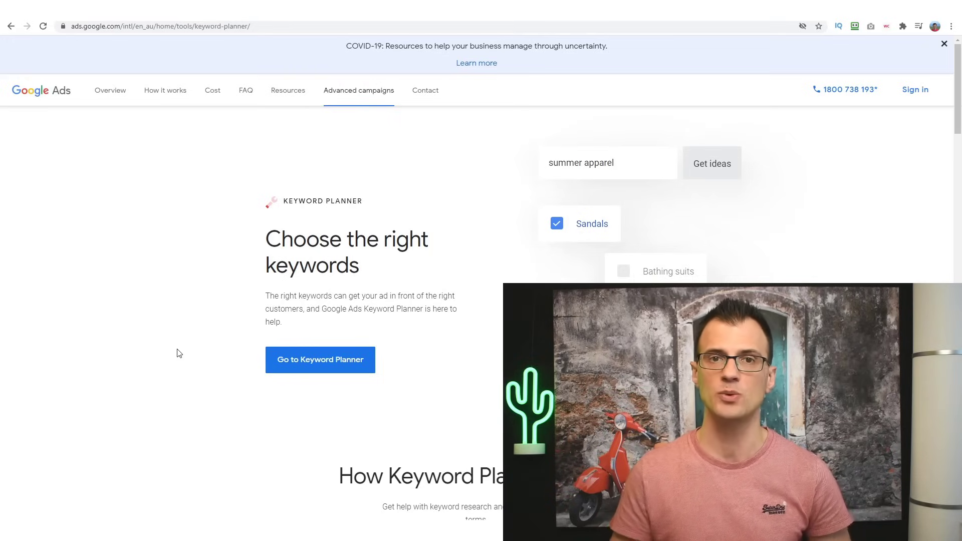
pyautogui.click(331, 364)
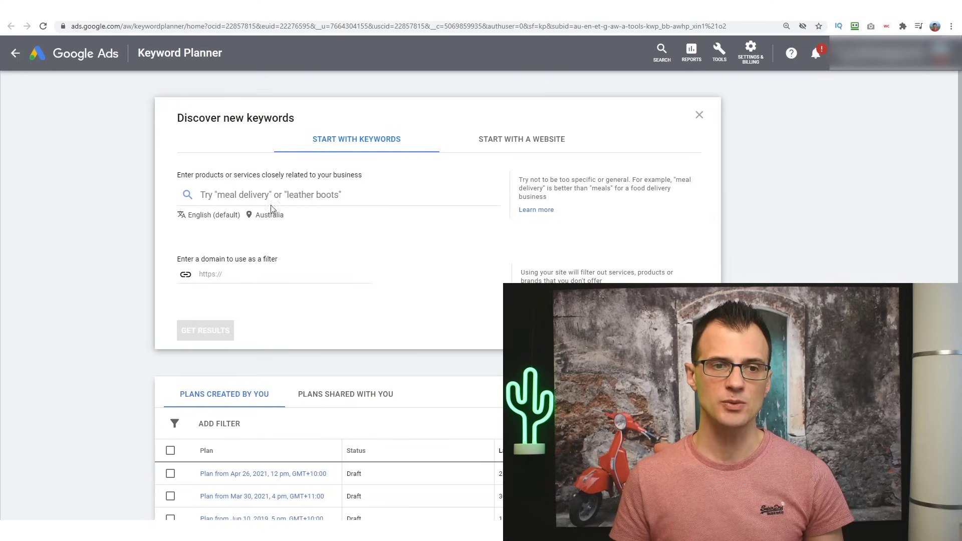
pyautogui.click(255, 195)
pyautogui.write('texas state parks, texas parks')
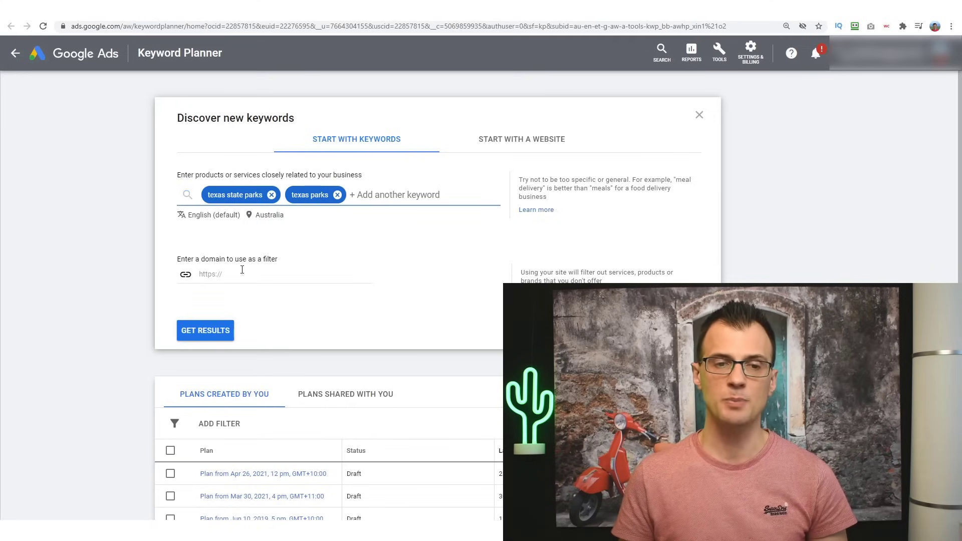
pyautogui.click(232, 233)
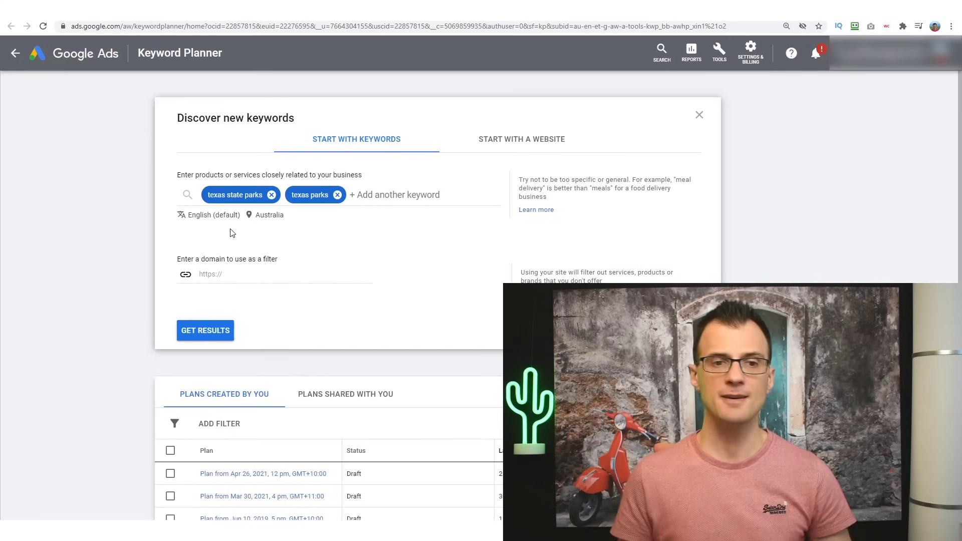
# Step: Remove Australia from the targeted locations so all locations are covered, and get the keyword results
pyautogui.click(275, 220)
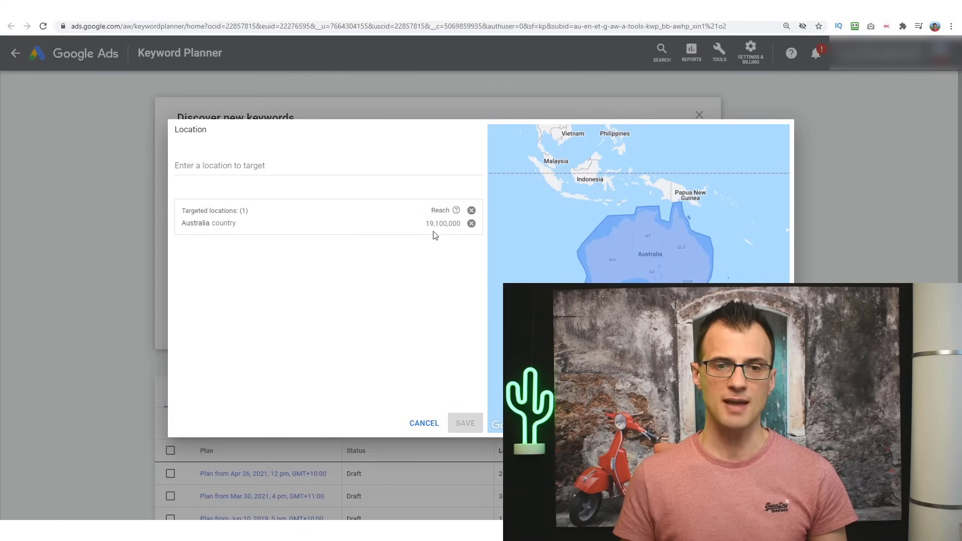
pyautogui.click(470, 224)
pyautogui.click(465, 423)
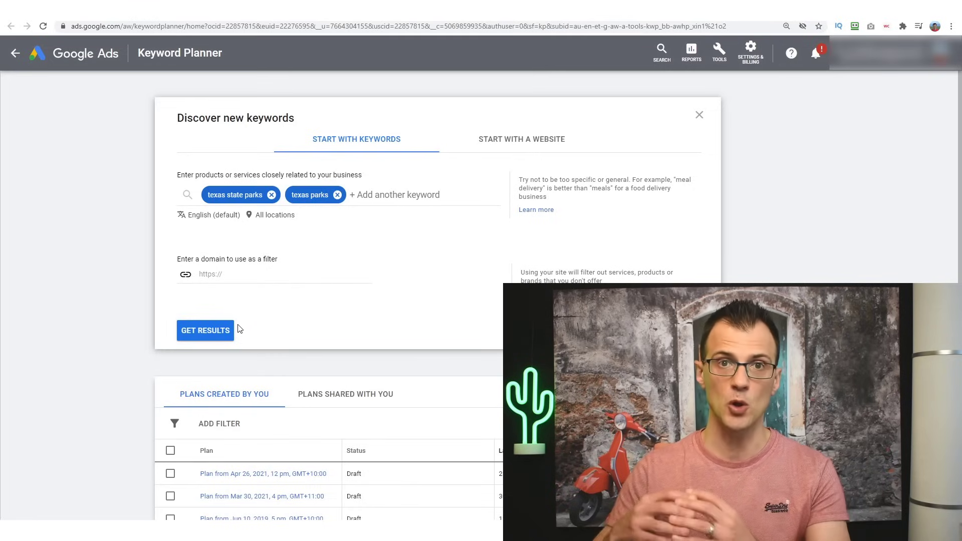
pyautogui.click(189, 331)
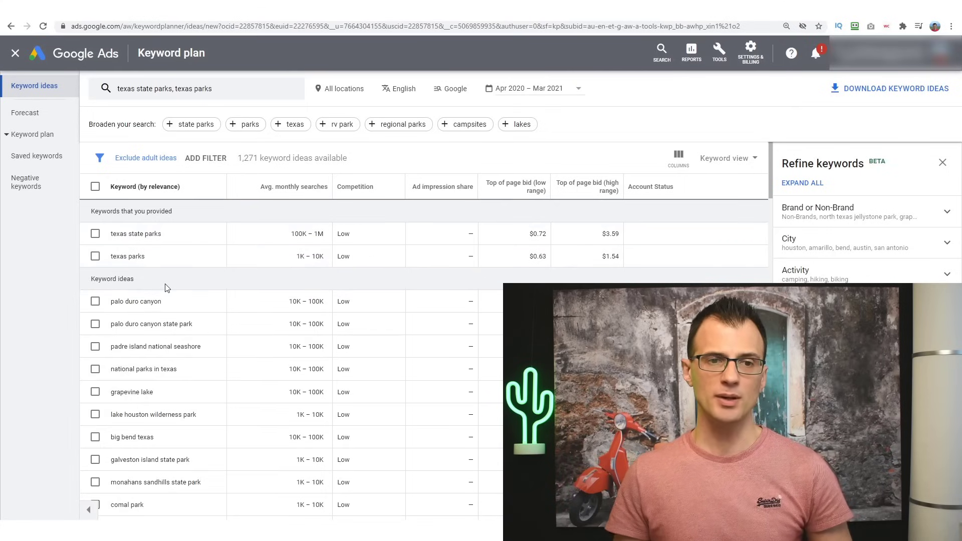
# Step: Examine the keyword ideas, their average monthly searches and their competition for the Texas parks seed keywords
pyautogui.scroll(-1, 171, 284)
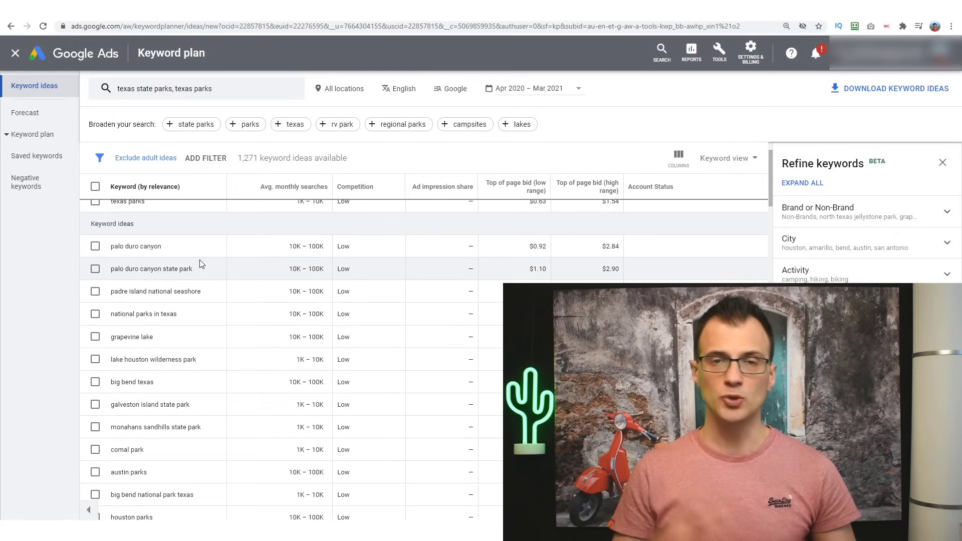
pyautogui.scroll(1, 200, 263)
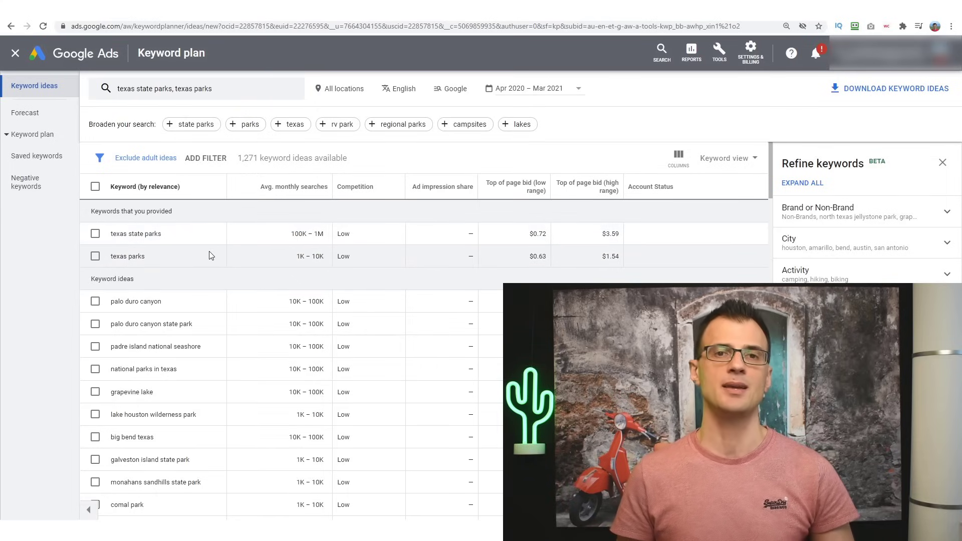
pyautogui.scroll(-1, 211, 256)
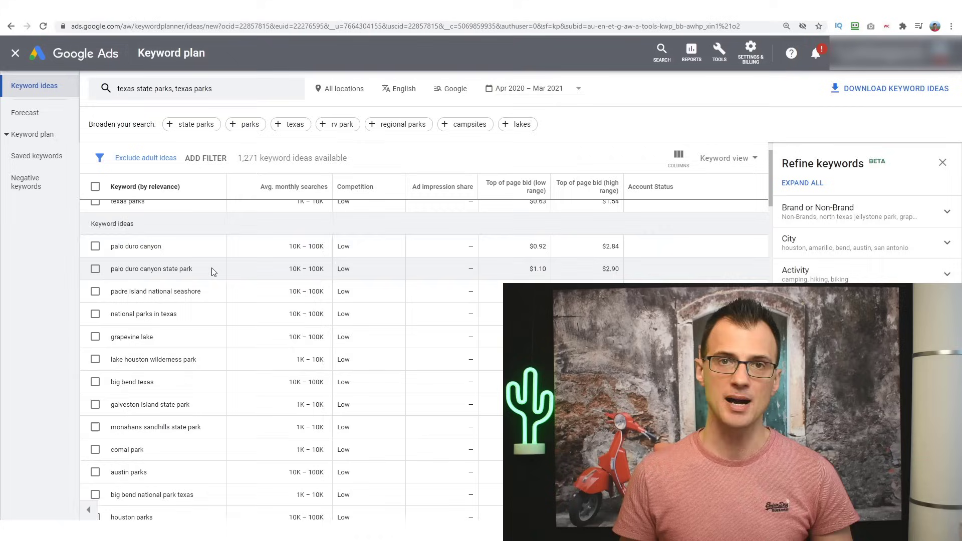
pyautogui.scroll(-15, 221, 316)
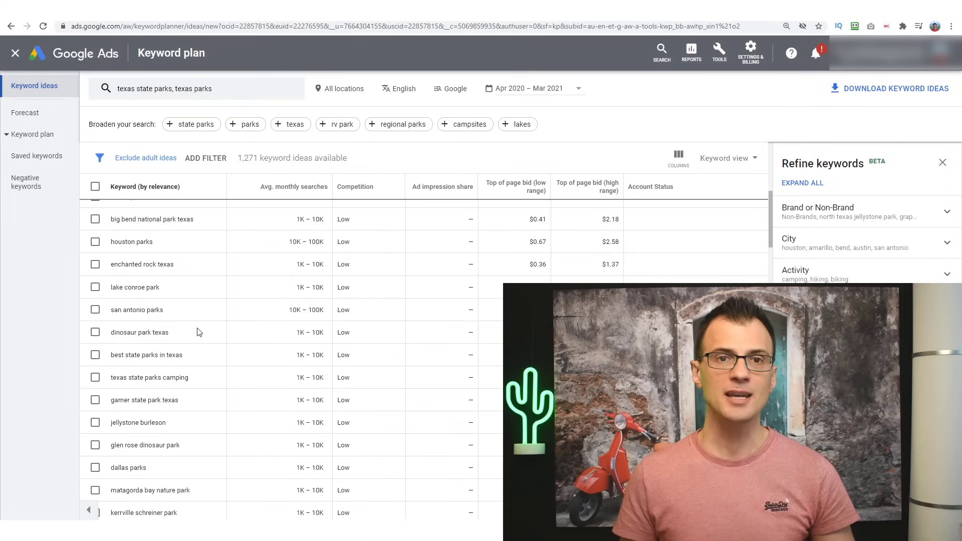
pyautogui.scroll(-8, 199, 330)
pyautogui.scroll(8, 199, 330)
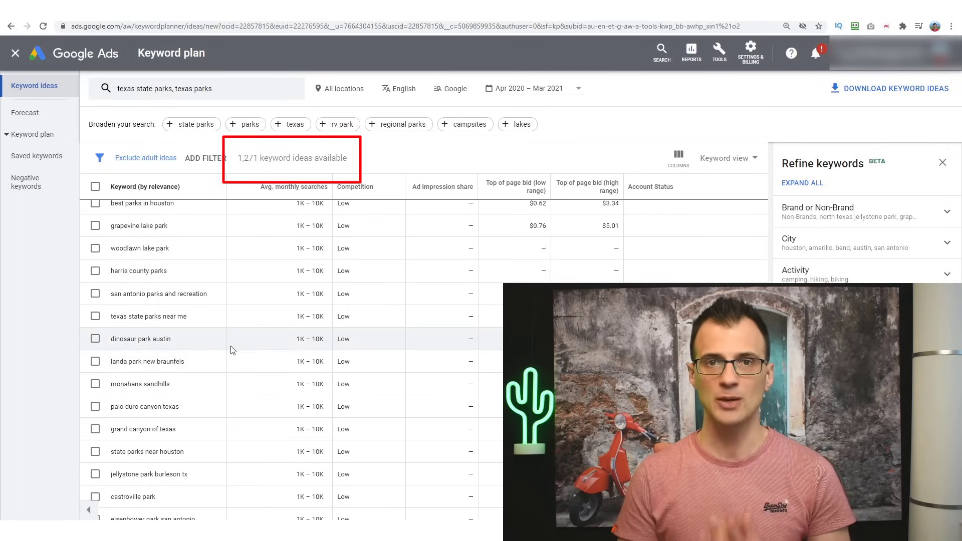
pyautogui.scroll(-10, 216, 371)
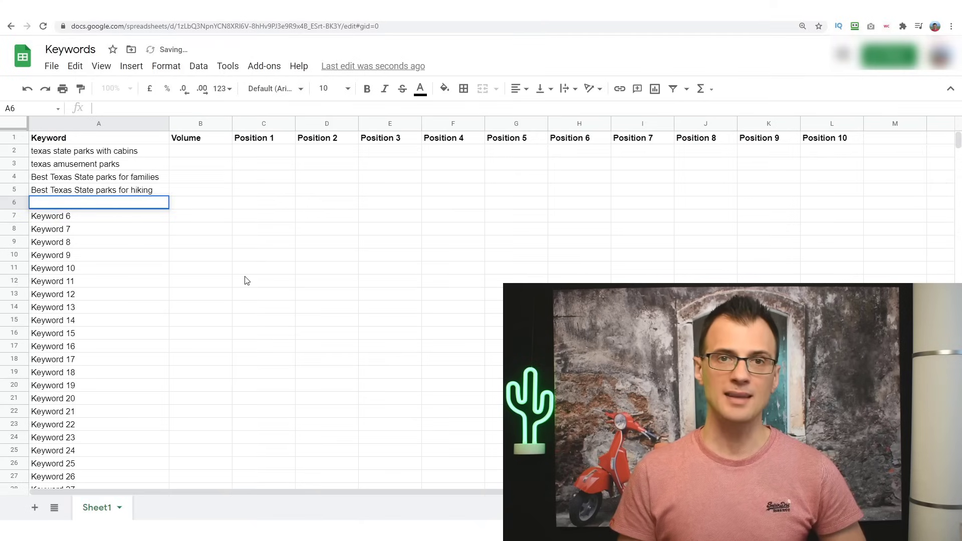
# Step: Back in the Keywords spreadsheet in Google Sheets, enter "camping near dallas" in cell A6
pyautogui.write('camping near dallas')
pyautogui.press('Return')
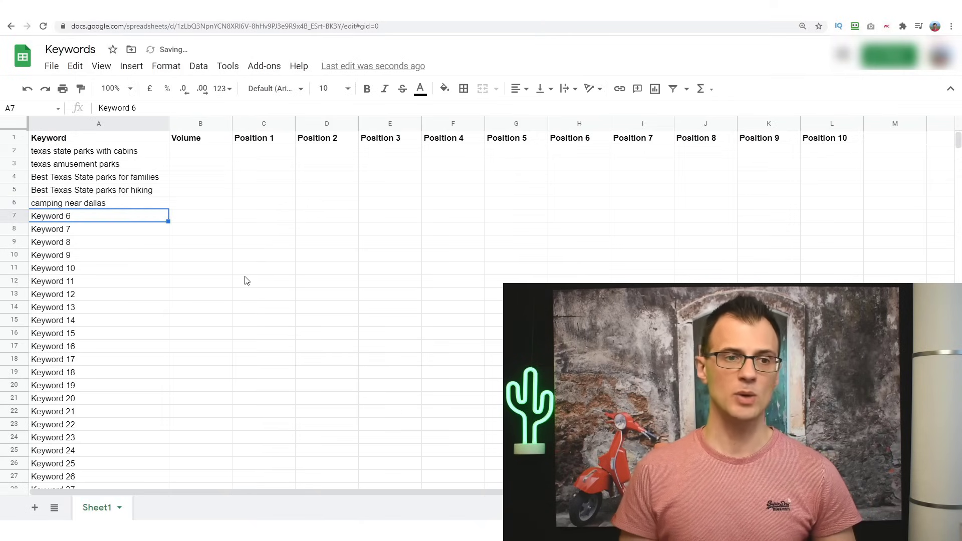
pyautogui.press('Up')
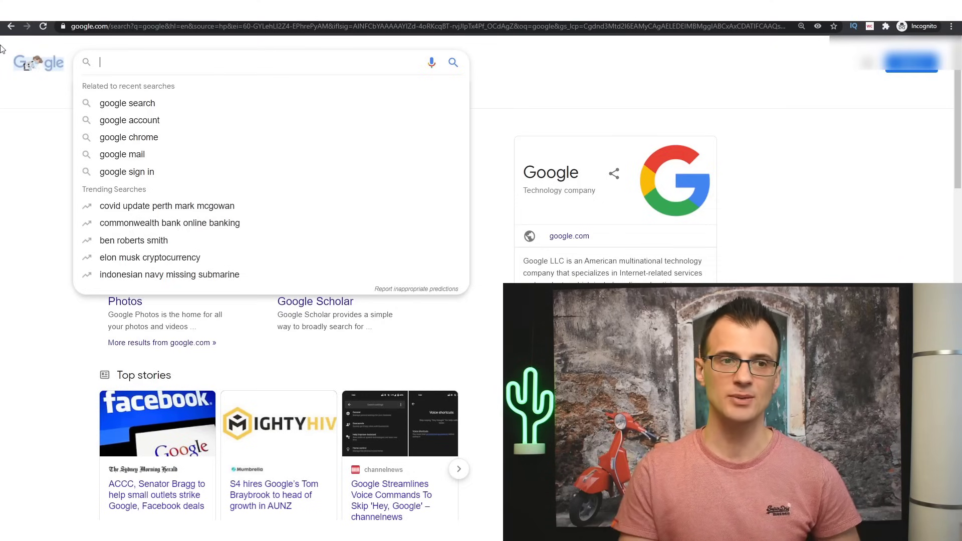
# Step: In Google Search, enter "camping near dallas" and run the suggested search "camping near dallas with cabins"
pyautogui.write('camping near dallas')
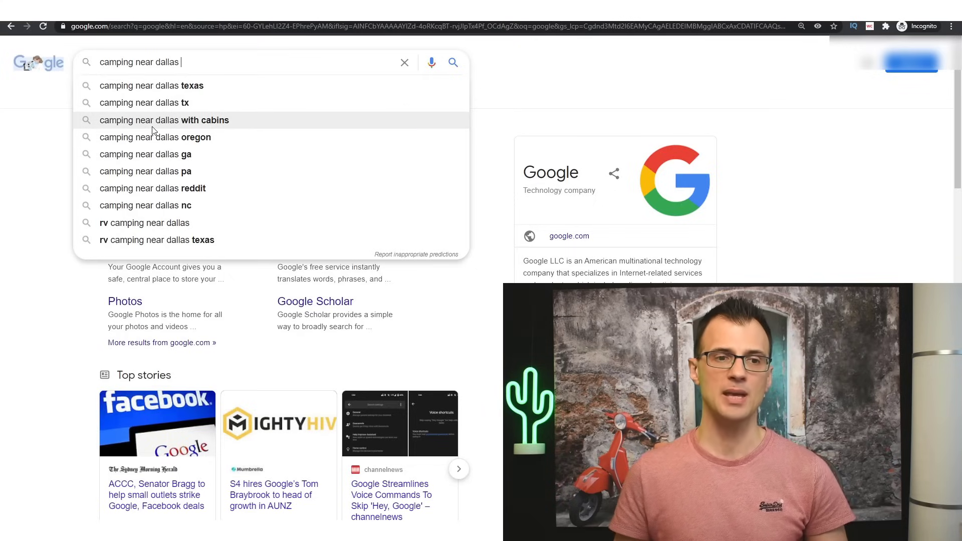
pyautogui.click(196, 122)
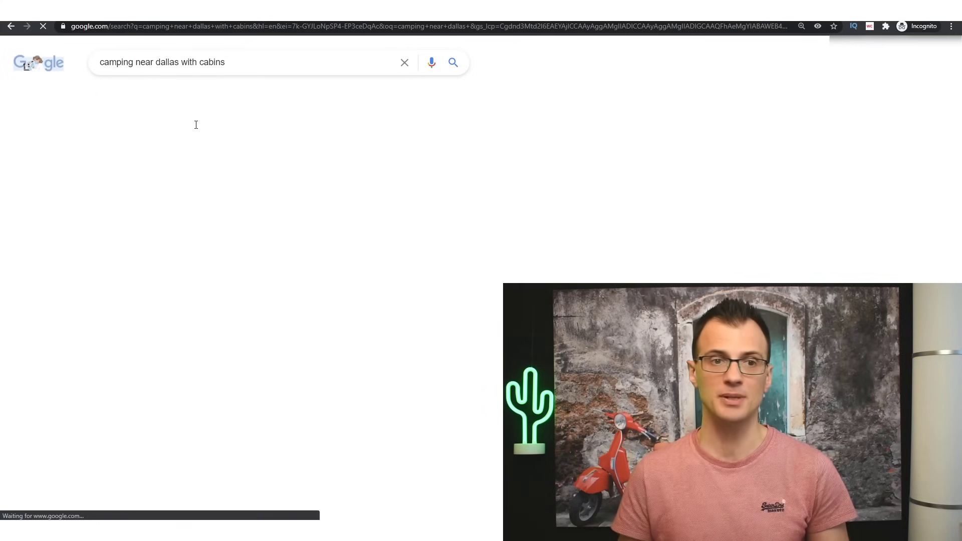
pyautogui.tripleClick(252, 66)
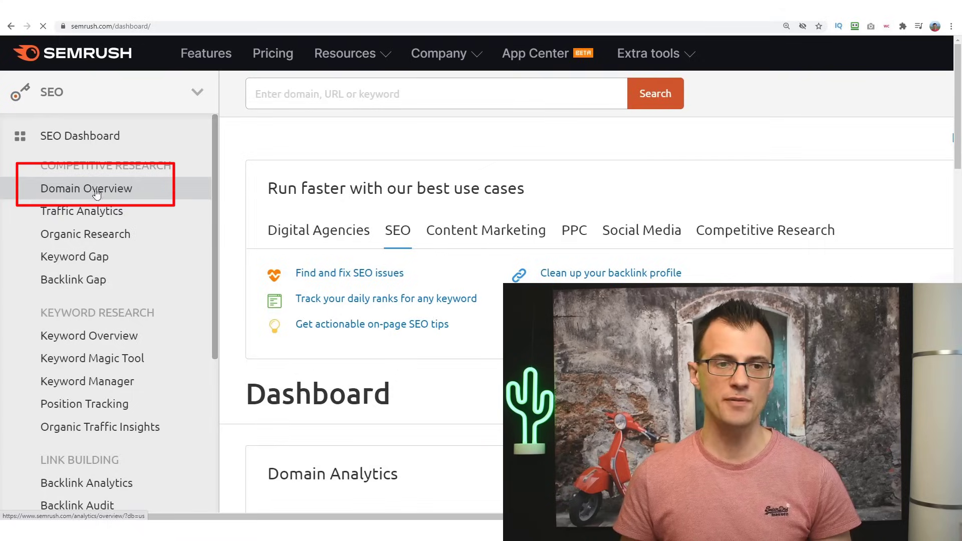
# Step: Open Domain Overview in Semrush, and get the domain of the Glamping Hub competitor from the Google results for camping near Dallas with cabins
pyautogui.click(76, 198)
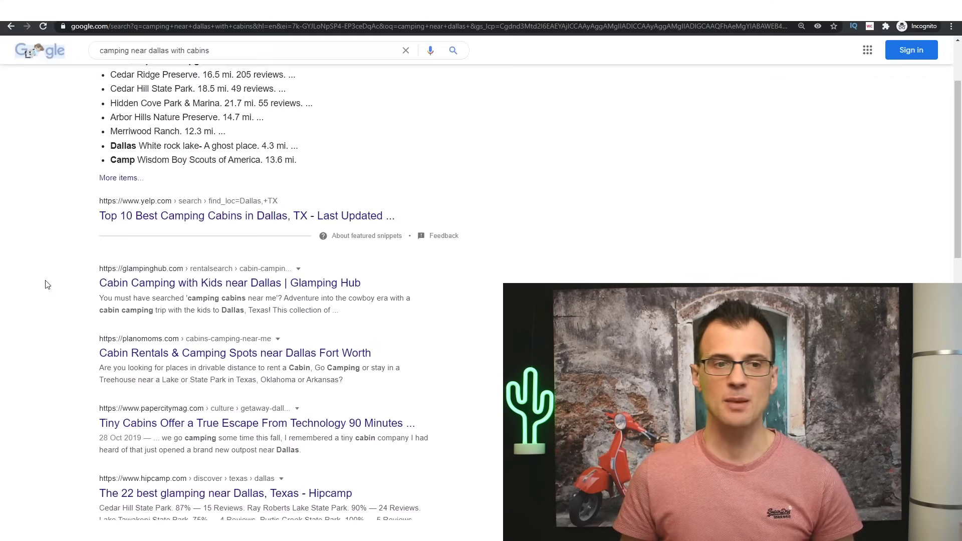
pyautogui.scroll(-3, 47, 281)
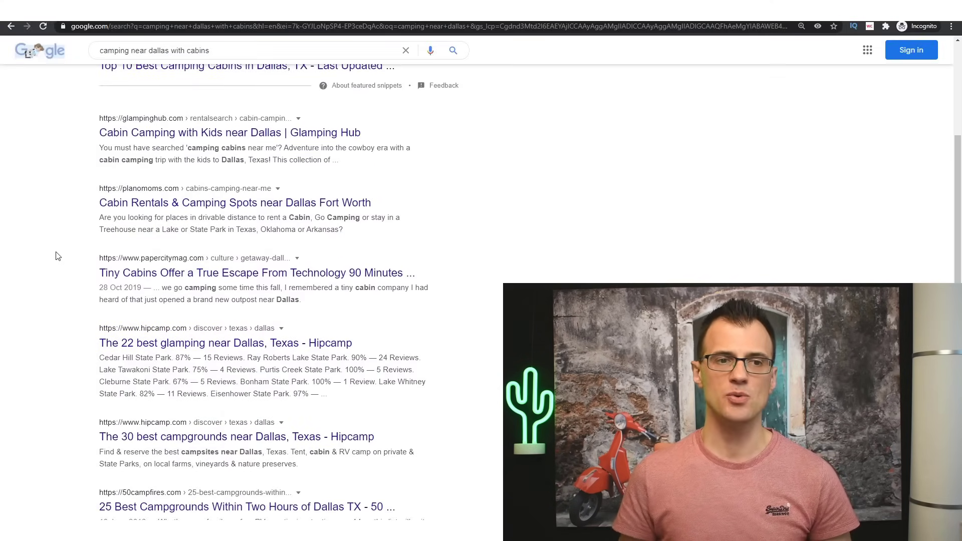
pyautogui.scroll(-1, 58, 256)
pyautogui.scroll(1, 161, 108)
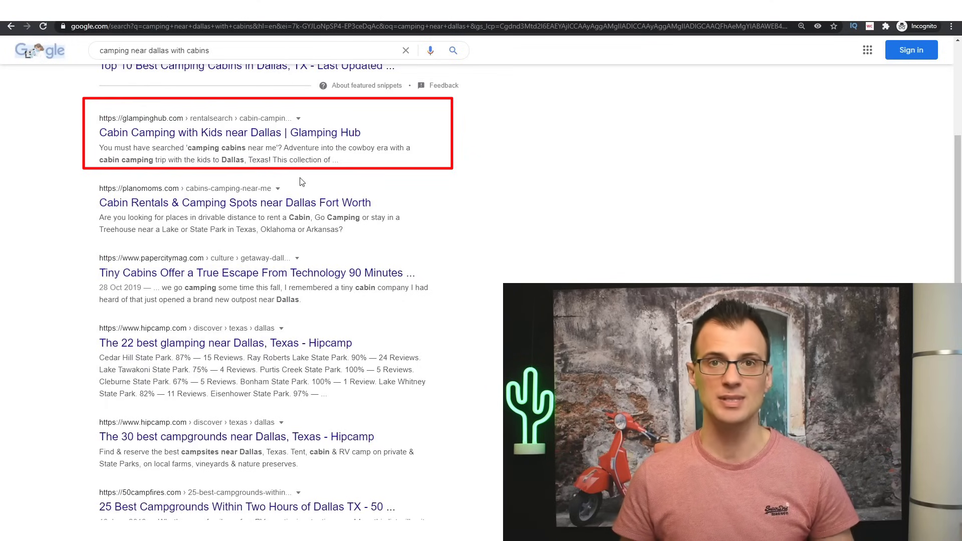
pyautogui.click(170, 132)
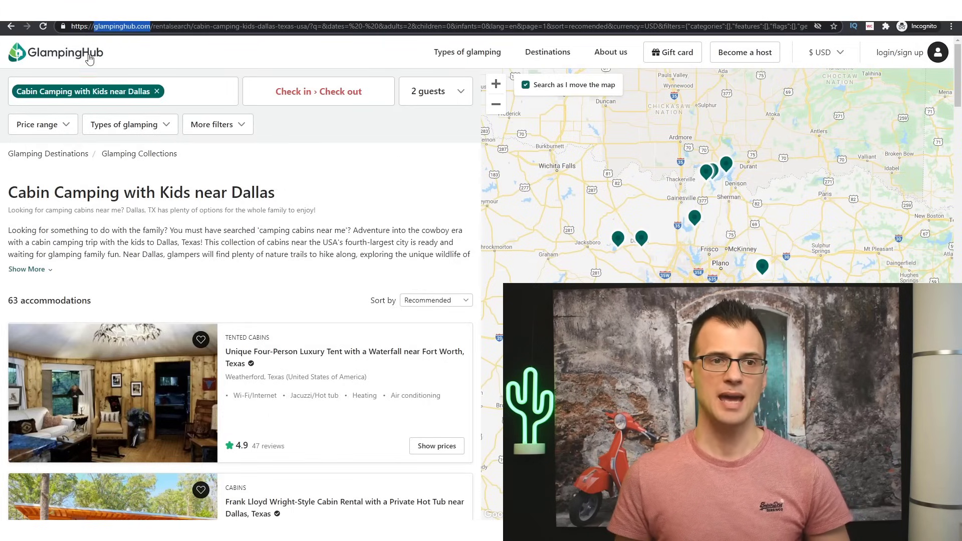
pyautogui.hotkey('alt', 'Left')
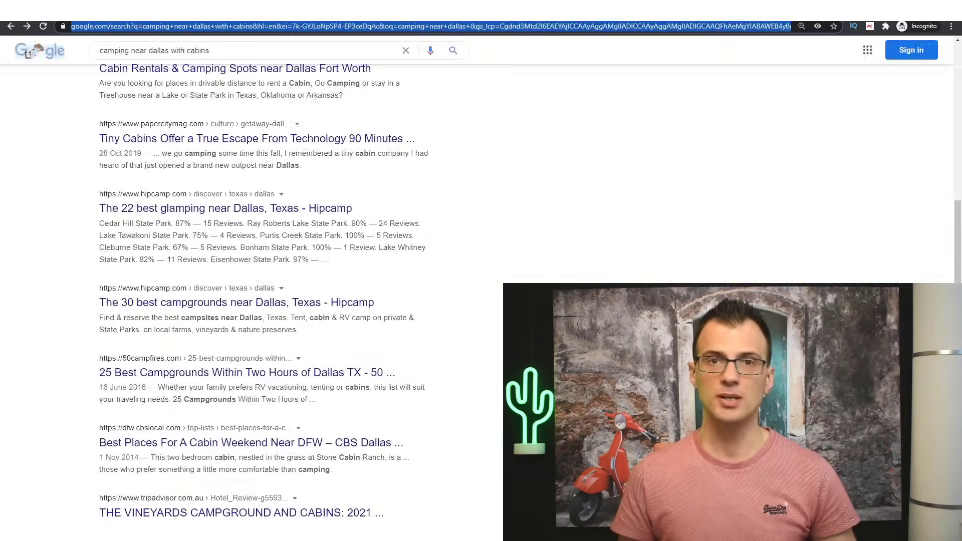
# Step: Look through the remaining Google results, and run a worldwide Semrush Domain Overview search for glampinghub.com
pyautogui.scroll(-4, 27, 53)
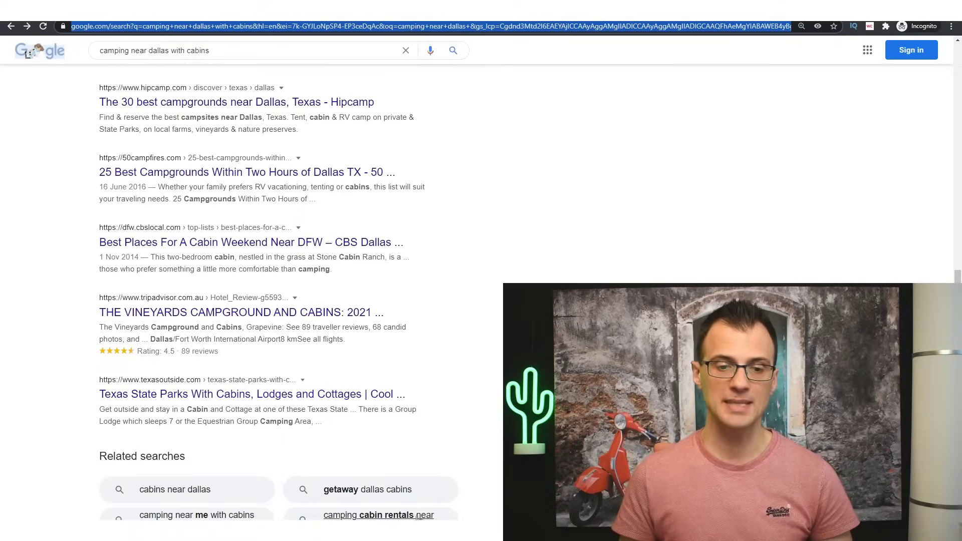
pyautogui.click(405, 531)
pyautogui.click(297, 342)
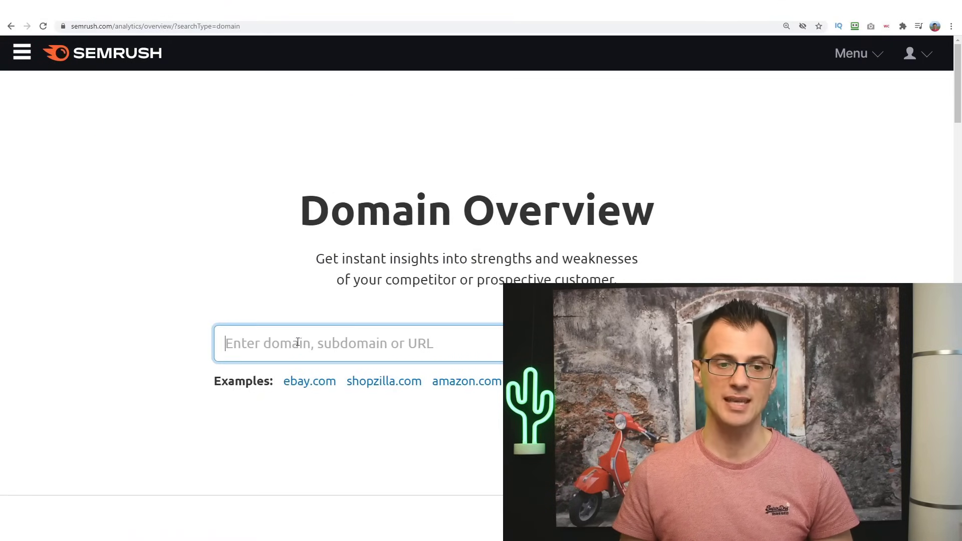
pyautogui.hotkey('ctrl', '-')
pyautogui.hotkey('ctrl', '-')
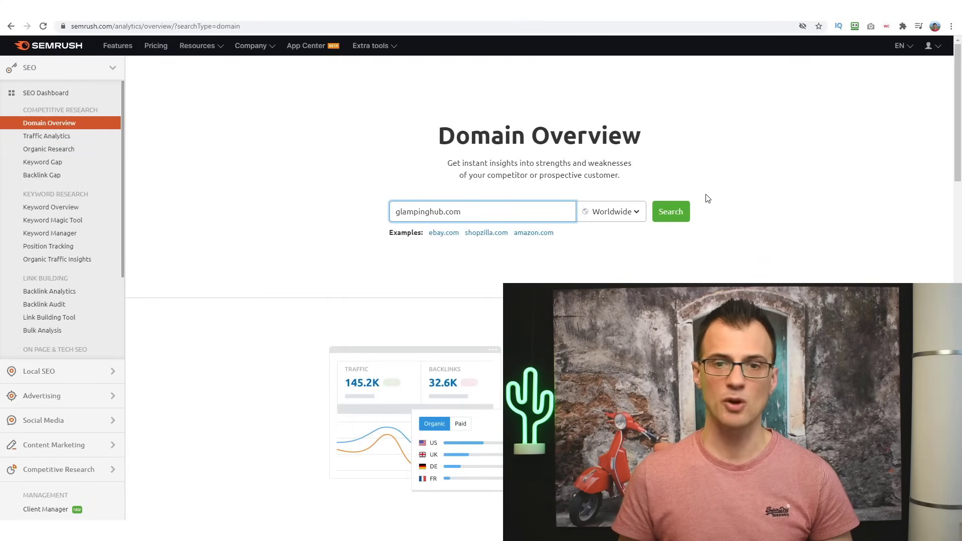
pyautogui.click(677, 212)
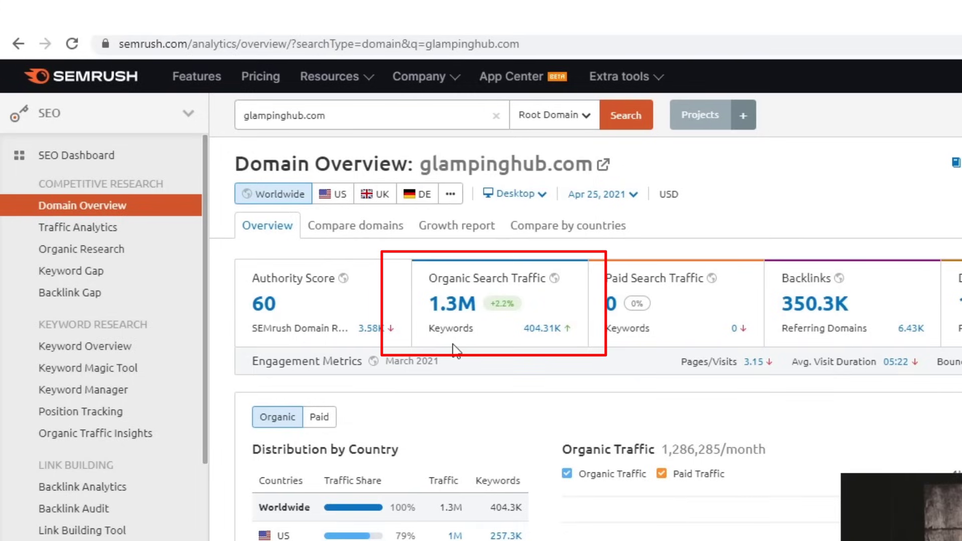
# Step: Open the organic search keywords of glampinghub.com and look through the positions list
pyautogui.click(536, 330)
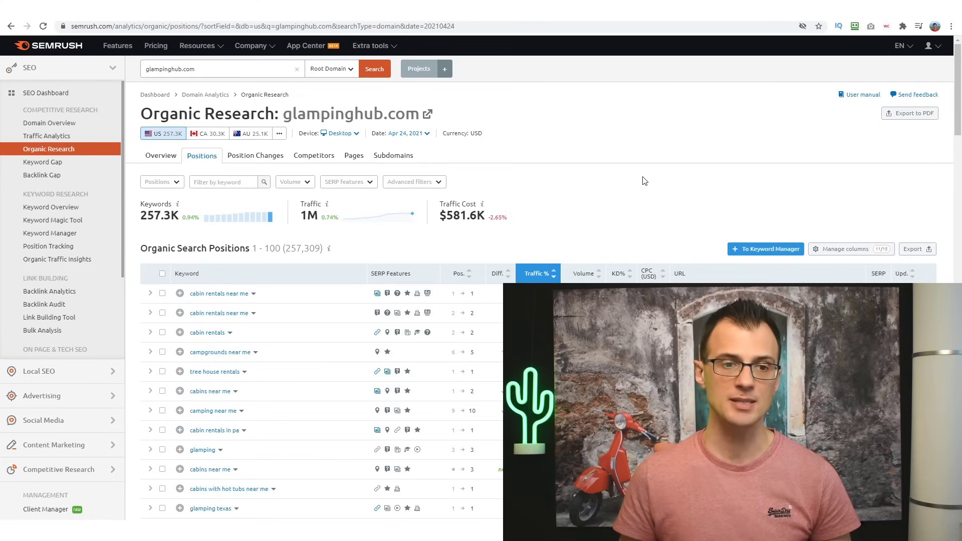
pyautogui.scroll(-5, 580, 156)
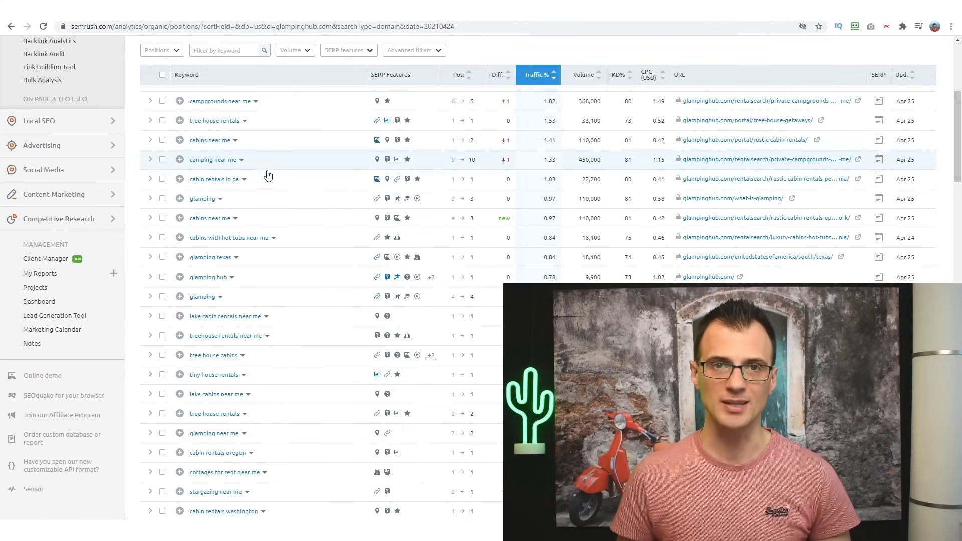
pyautogui.hotkey('ctrl', '+')
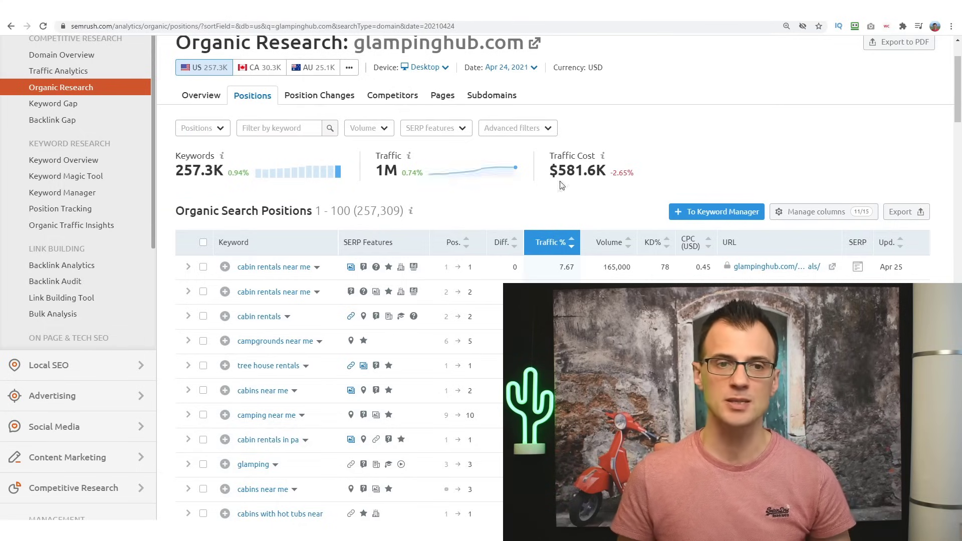
# Step: Filter the organic search positions of glampinghub.com to include only keywords with KD less than 65
pyautogui.click(513, 130)
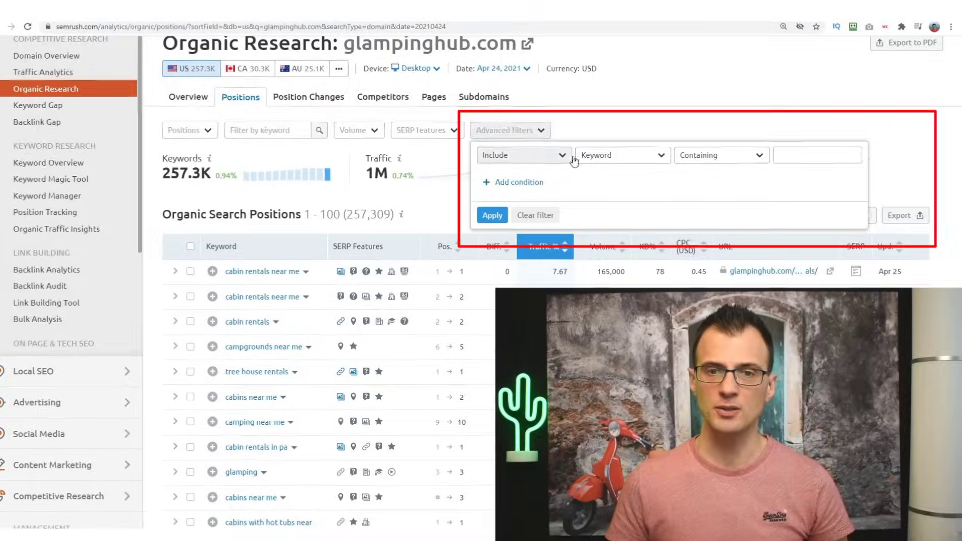
pyautogui.click(614, 159)
pyautogui.click(464, 300)
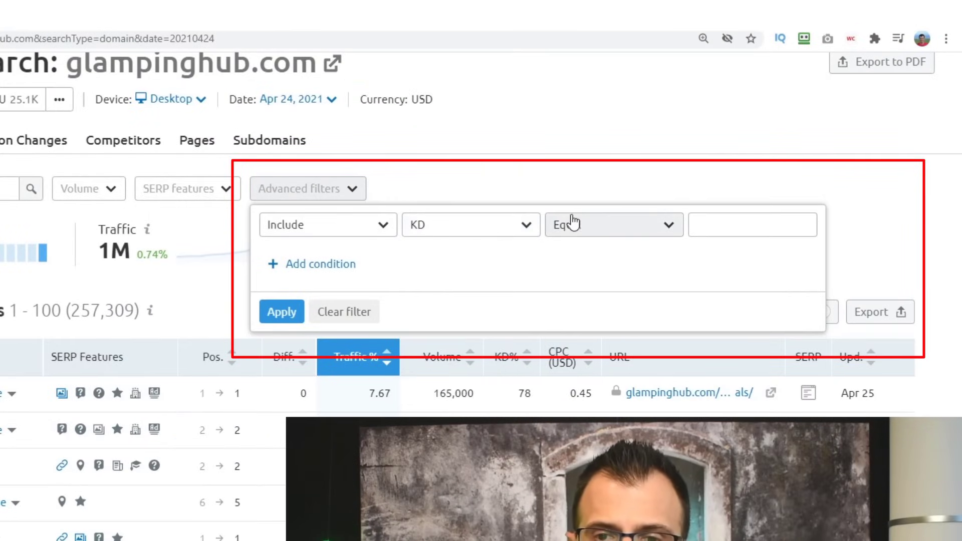
pyautogui.click(596, 233)
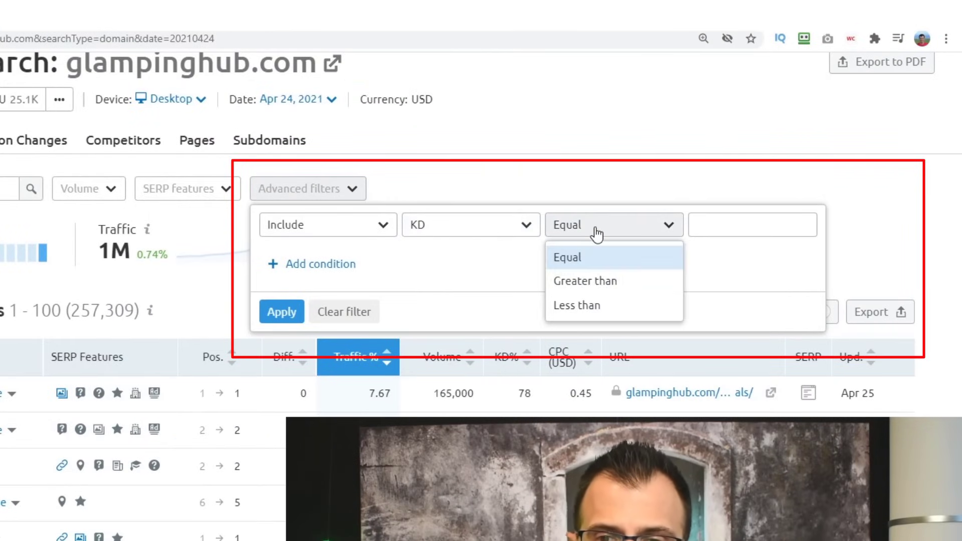
pyautogui.click(580, 305)
pyautogui.click(705, 233)
pyautogui.write('65')
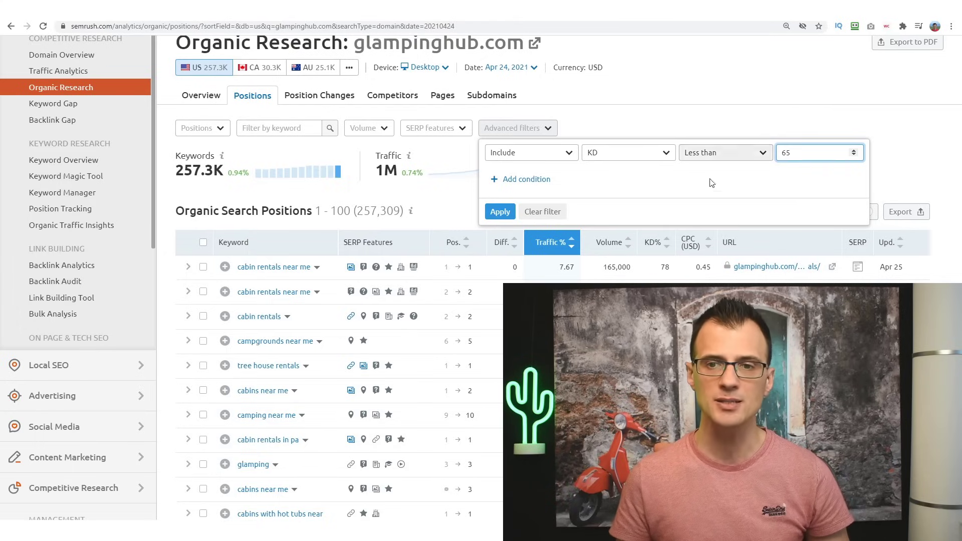
pyautogui.click(513, 212)
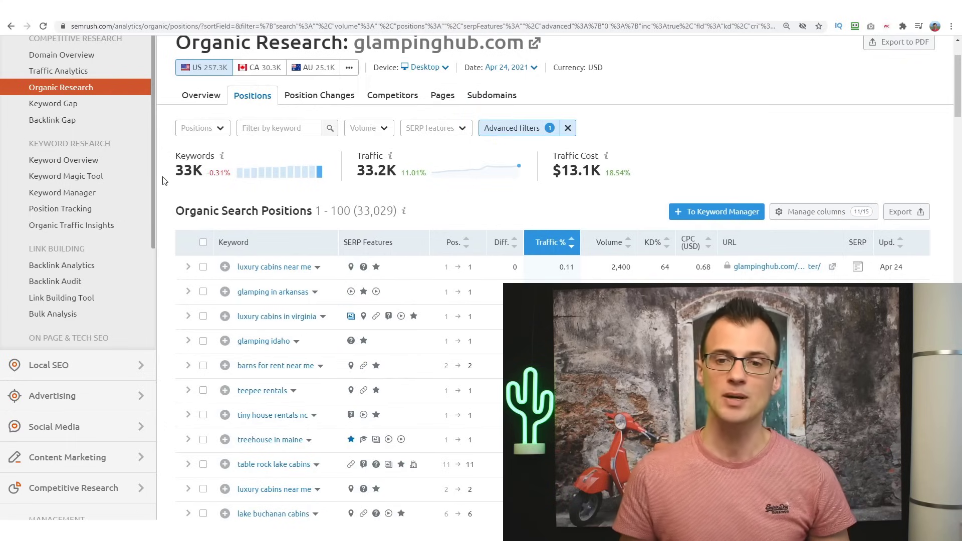
# Step: Look through the filtered glampinghub.com keyword list for low-difficulty ideas, including "campgrounds in millinocket maine"
pyautogui.scroll(-3, 677, 120)
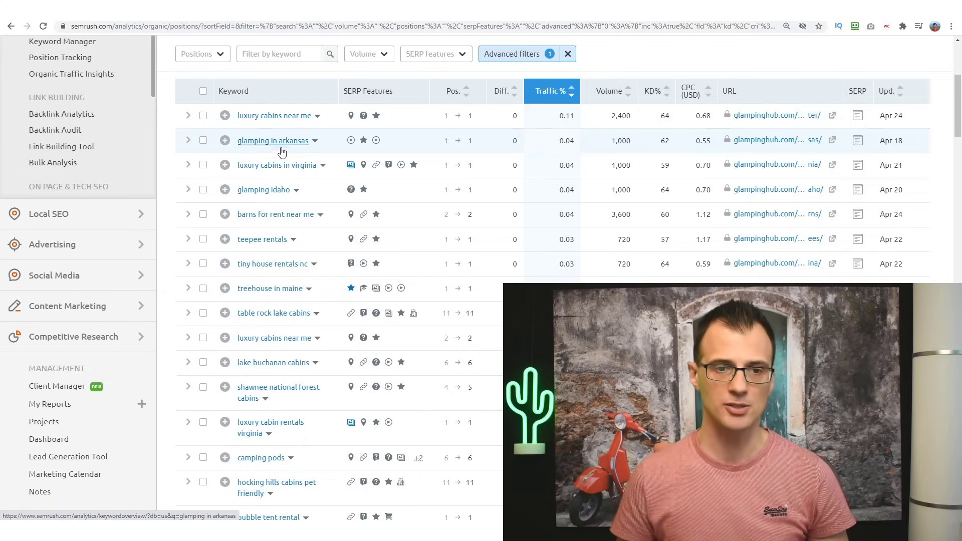
pyautogui.scroll(-15, 242, 137)
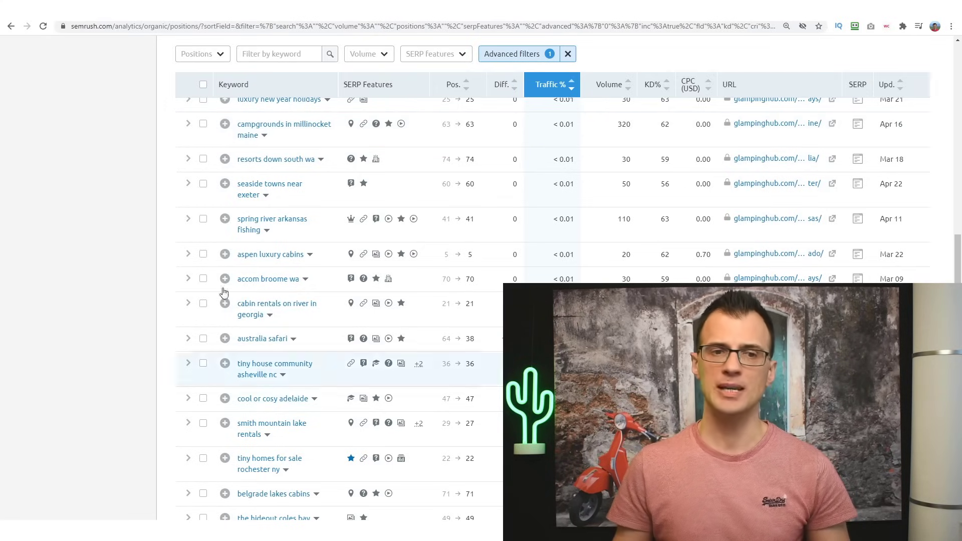
pyautogui.moveTo(237, 126); pyautogui.dragTo(259, 141)
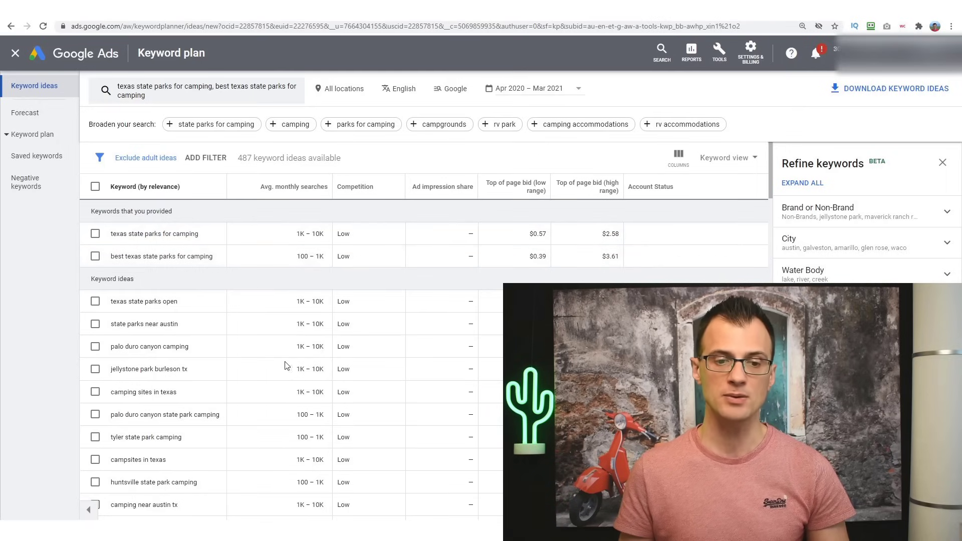
# Step: Switch to the Google Search window and look through the results for "texas state parks for camping", down to the travelcroc.com result
pyautogui.moveTo(200, 531)
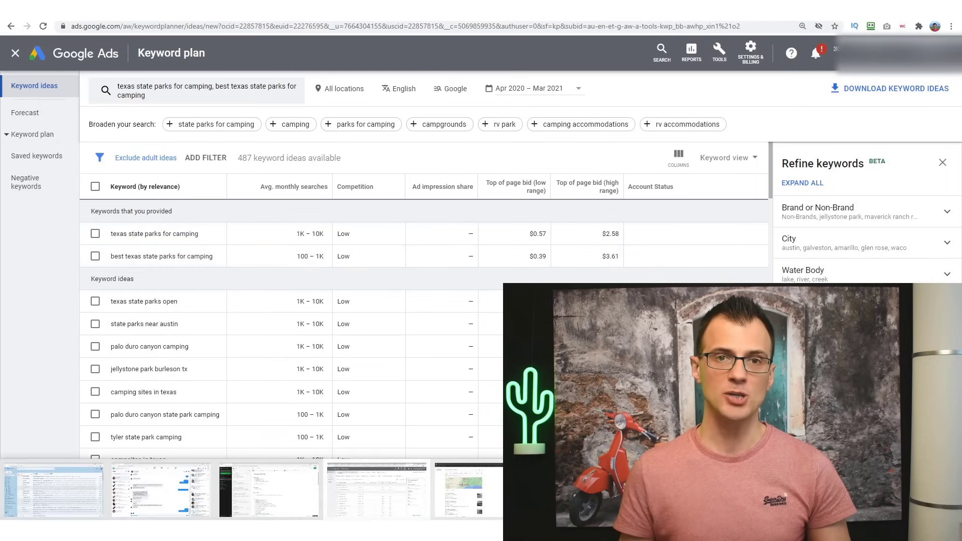
pyautogui.click(468, 490)
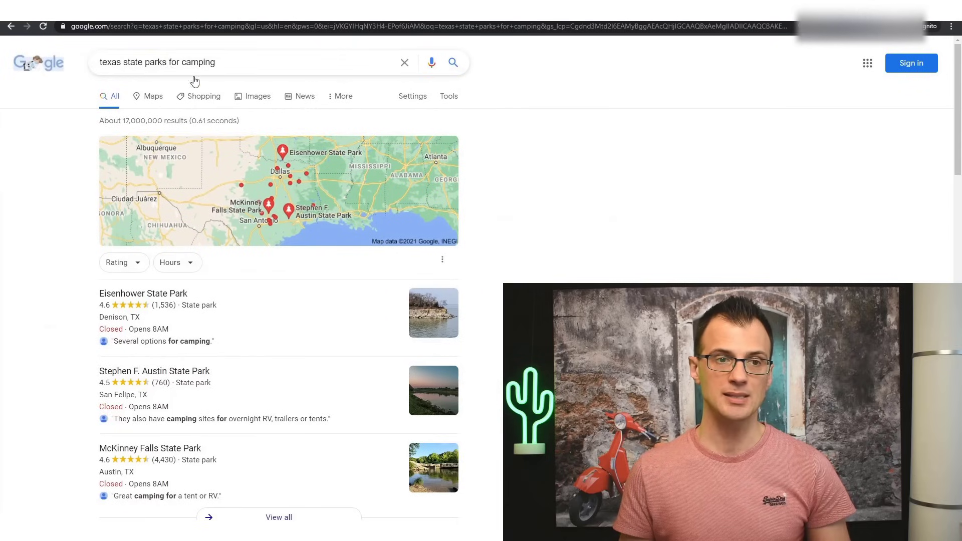
pyautogui.scroll(-15, 765, 127)
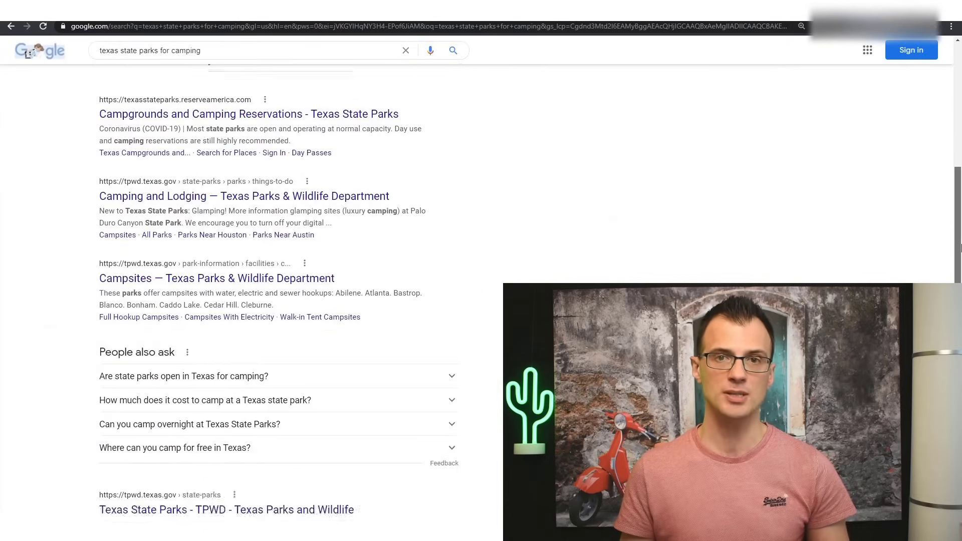
pyautogui.scroll(3, 250, 291)
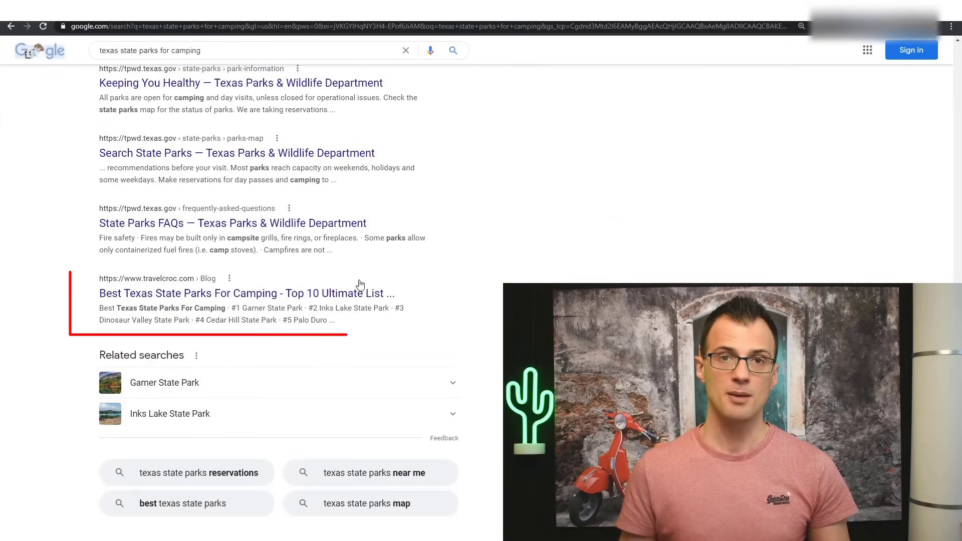
# Step: Extend the Google query with "best" at its start and search for "best texas state parks for camping"
pyautogui.click(251, 51)
pyautogui.press('Home')
pyautogui.write('best')
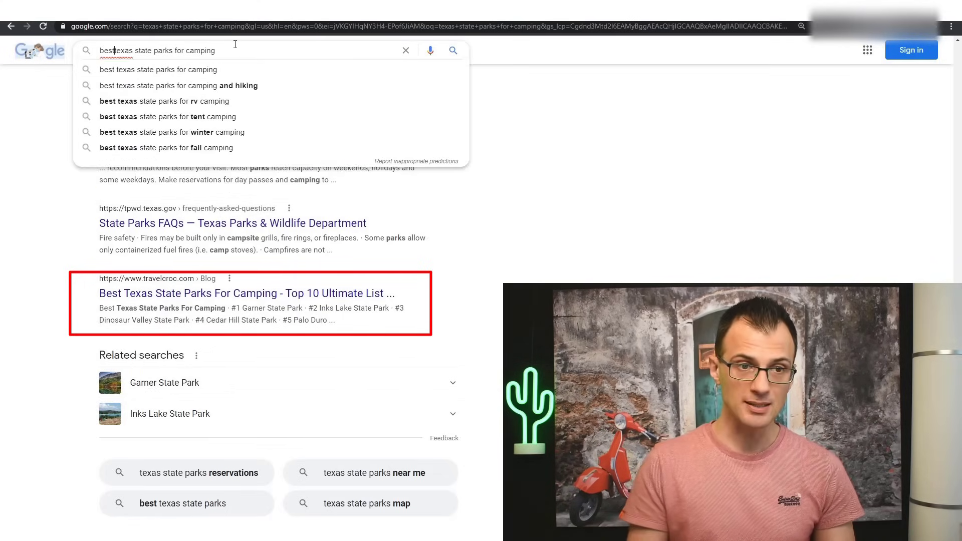
pyautogui.press('Return')
# Step: Examine which sites rank for "best texas state parks for camping", from the featured snippet and travelcroc.com down to the related searches
pyautogui.scroll(-7, 621, 211)
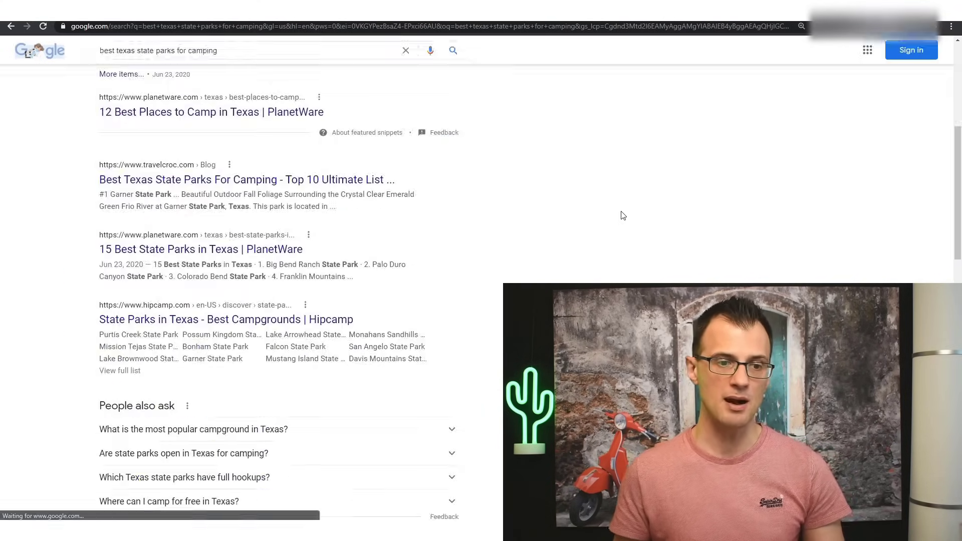
pyautogui.scroll(2, 170, 142)
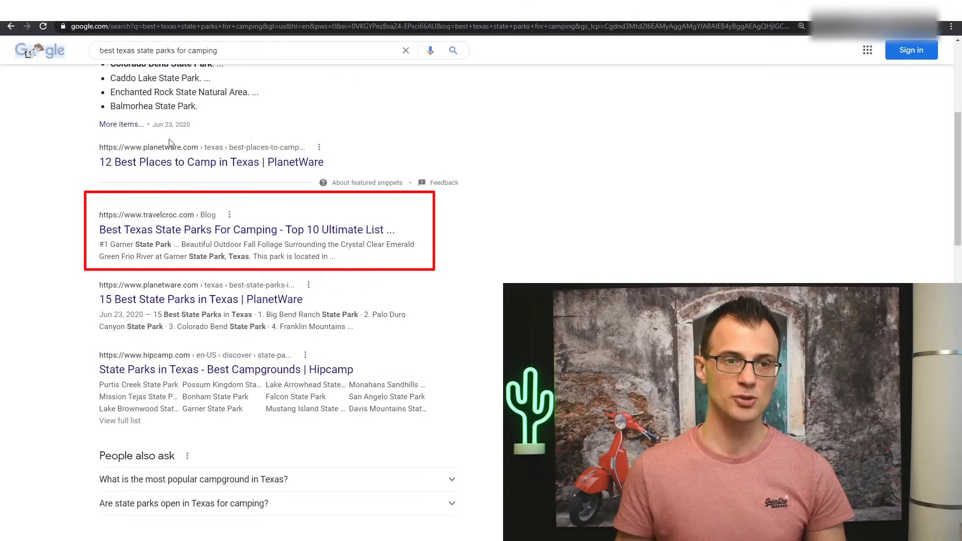
pyautogui.scroll(-15, 601, 240)
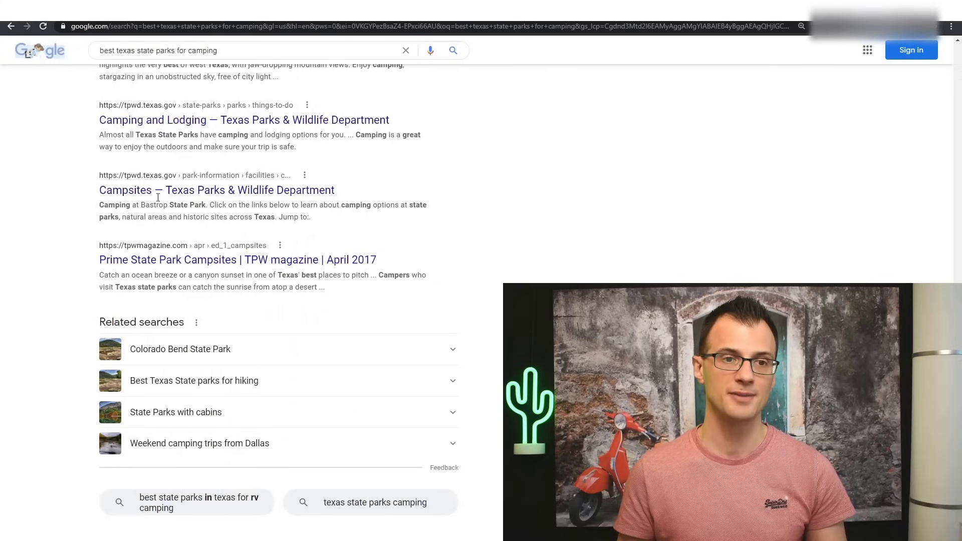
pyautogui.scroll(15, 575, 232)
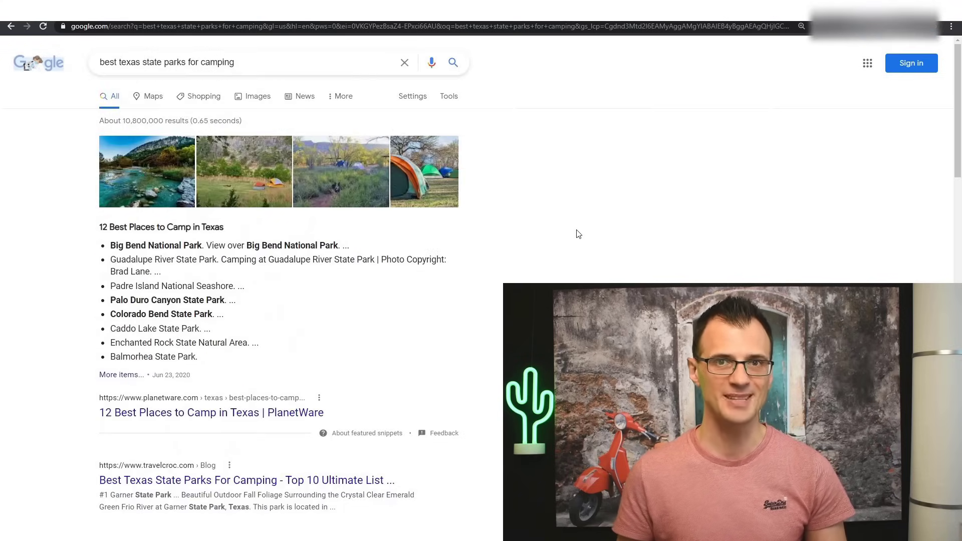
pyautogui.scroll(-7, 581, 235)
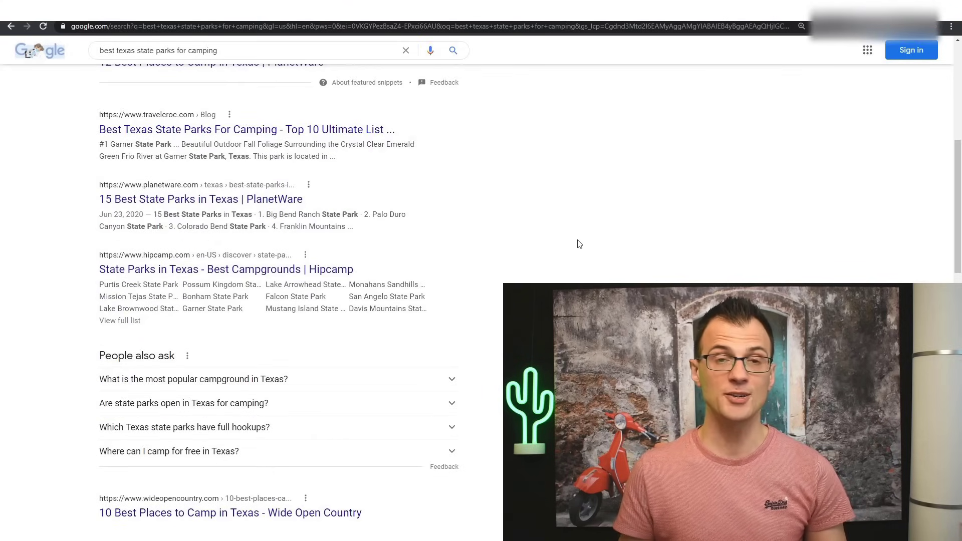
pyautogui.scroll(-8, 571, 245)
pyautogui.scroll(-3, 511, 269)
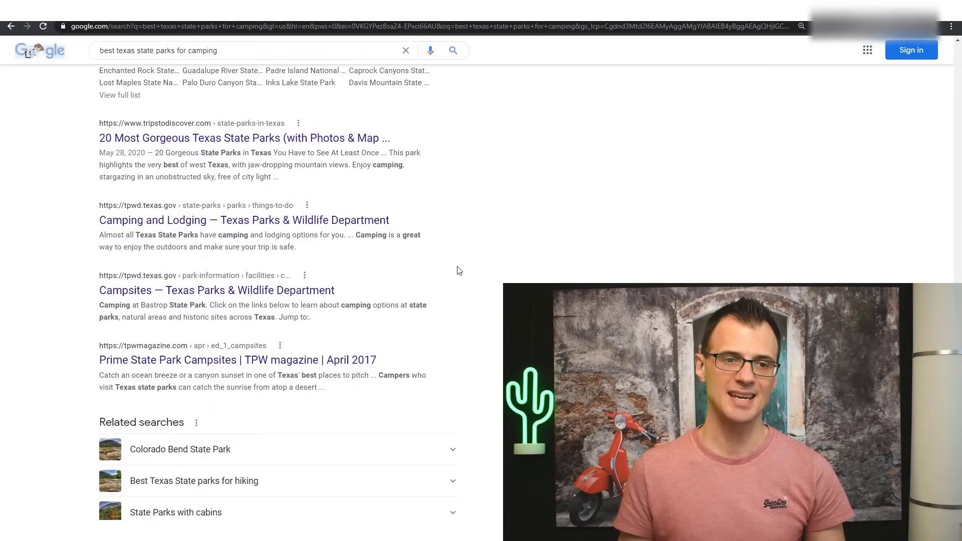
pyautogui.scroll(10, 621, 246)
pyautogui.scroll(-3, 621, 246)
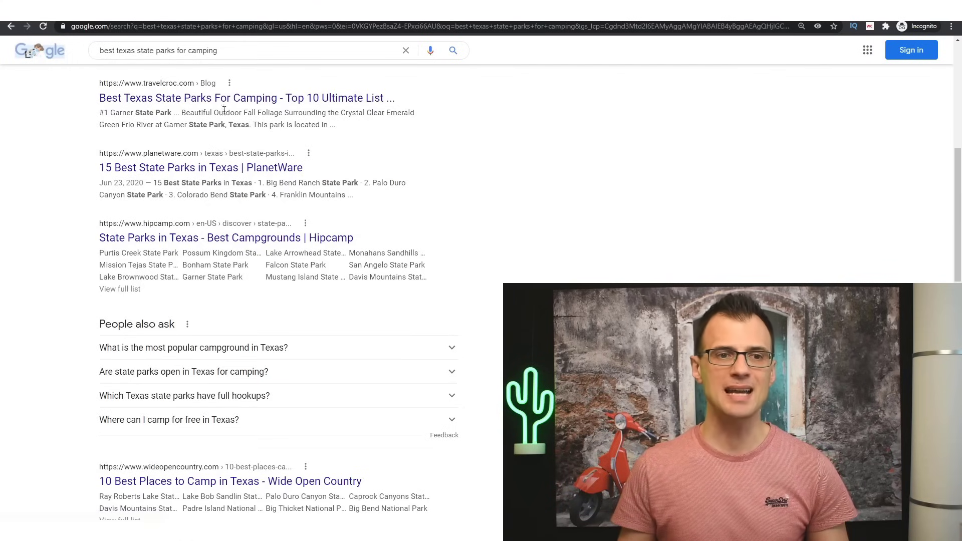
pyautogui.moveTo(960, 193); pyautogui.dragTo(960, 339)
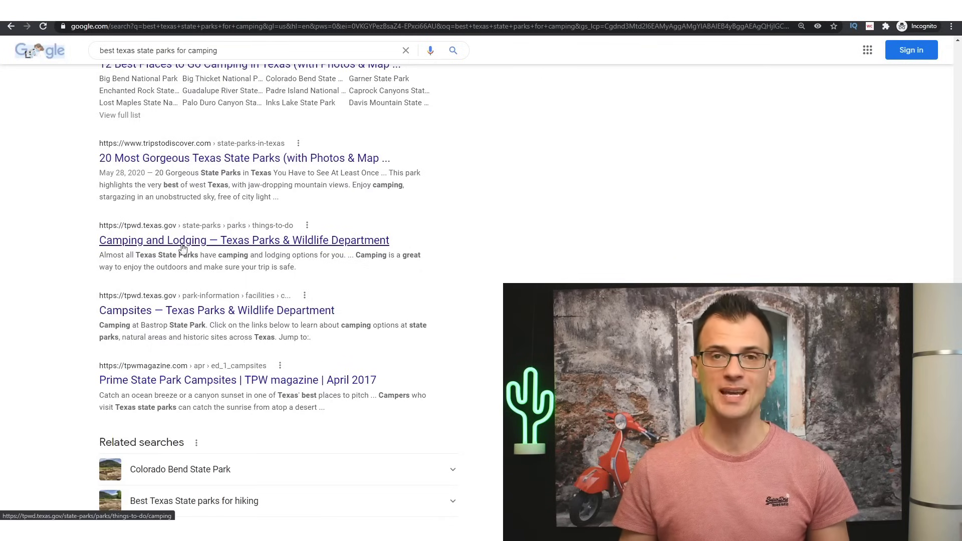
pyautogui.middleClick(566, 269)
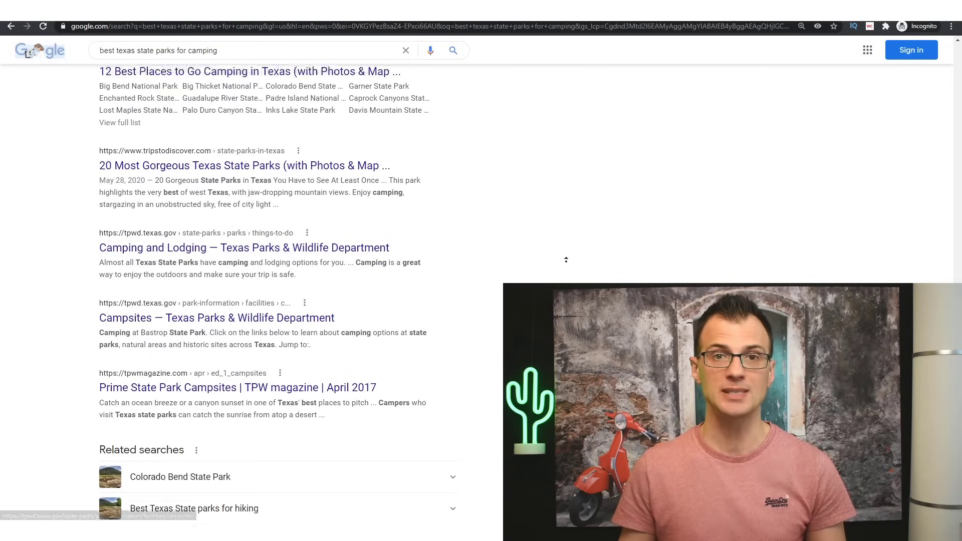
pyautogui.middleClick(573, 275)
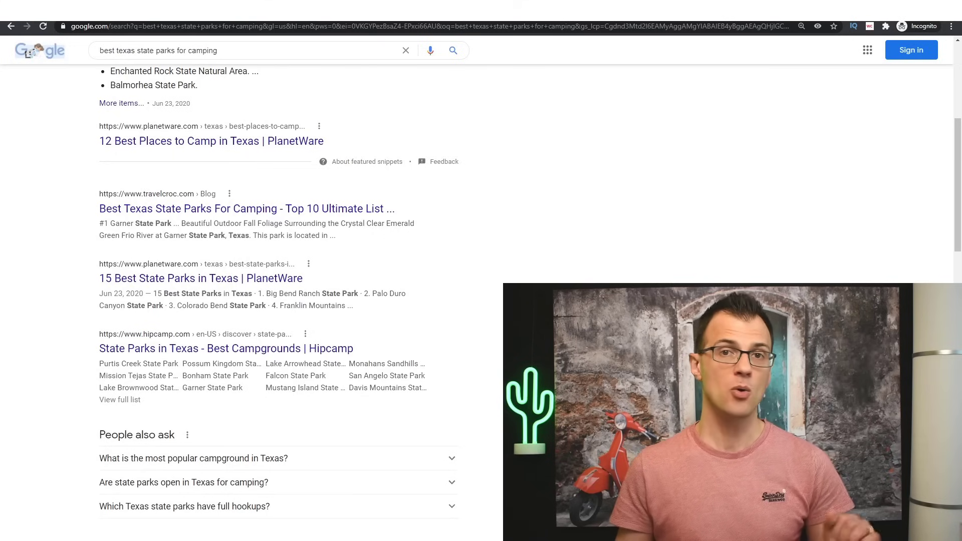
pyautogui.scroll(3, 279, 301)
pyautogui.scroll(3, 224, 88)
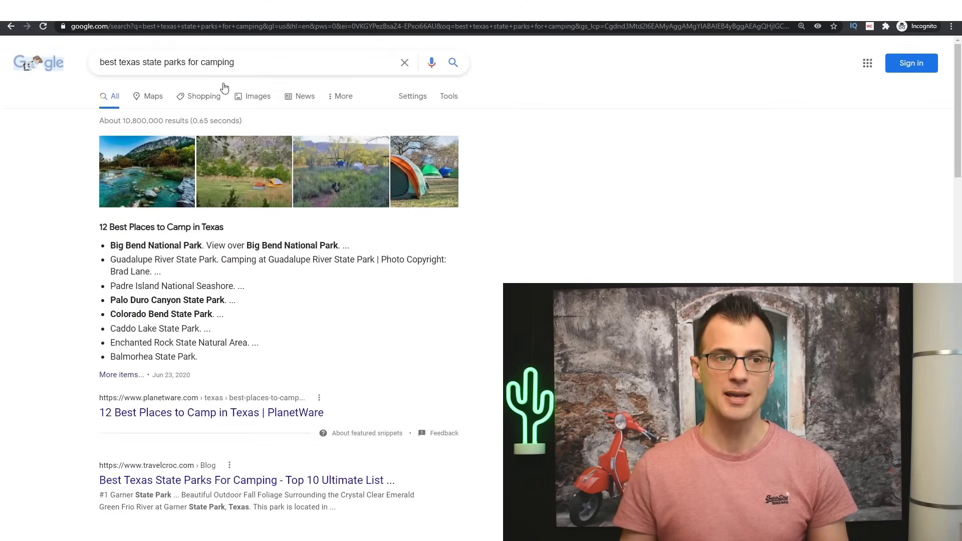
pyautogui.moveTo(959, 101); pyautogui.dragTo(960, 187)
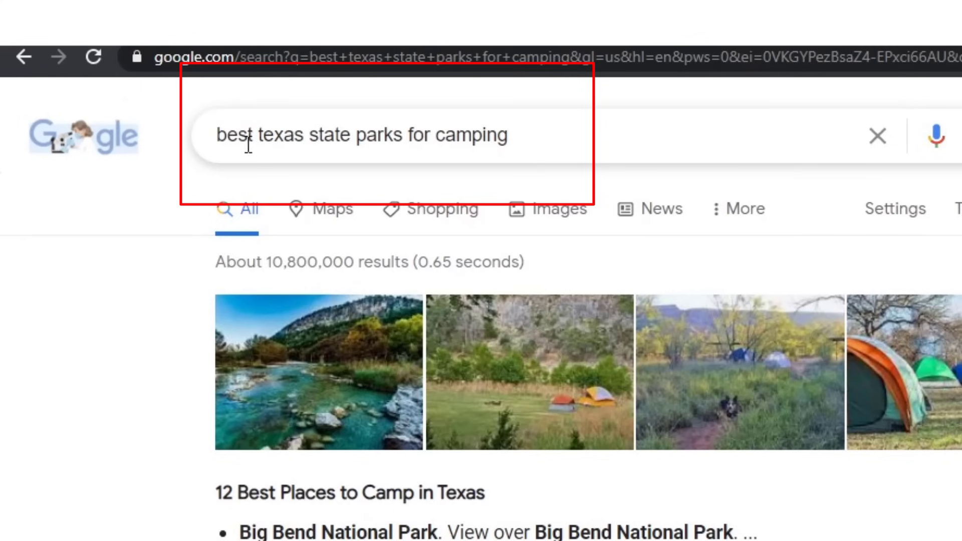
pyautogui.scroll(-10, 948, 188)
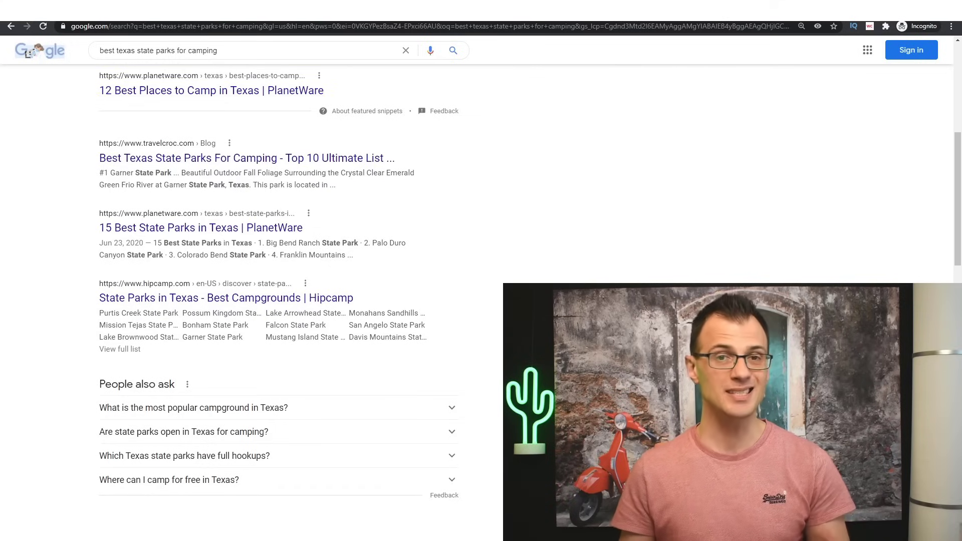
pyautogui.scroll(1, 660, 158)
pyautogui.scroll(-3, 430, 230)
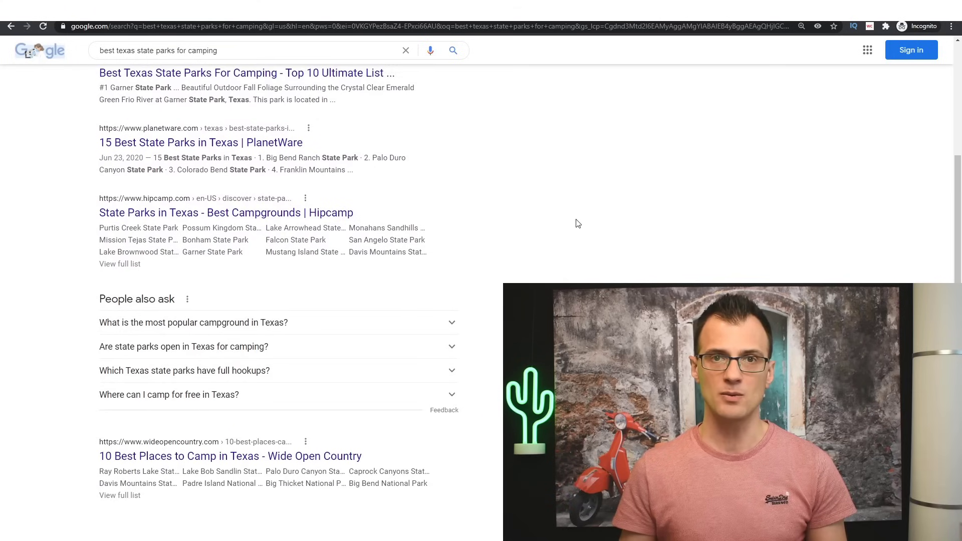
pyautogui.scroll(-7, 586, 245)
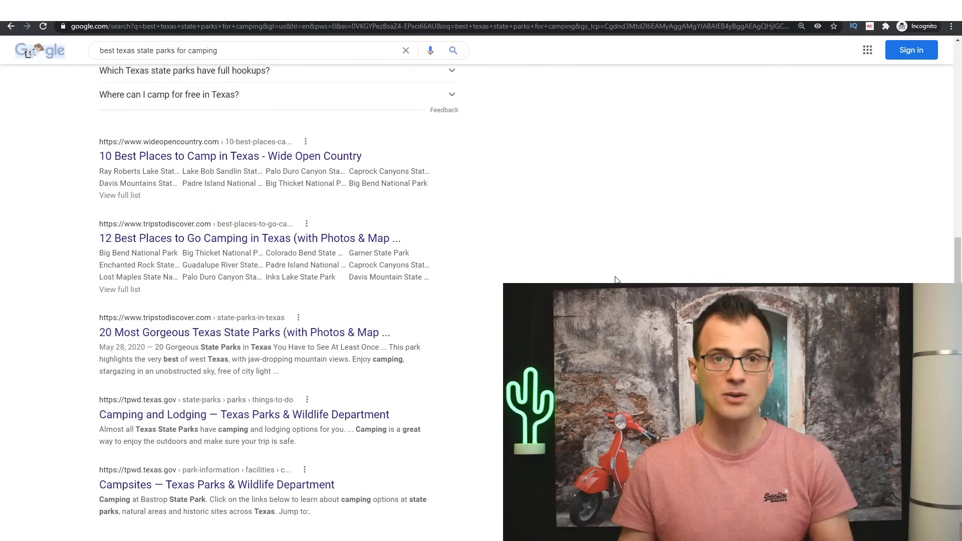
pyautogui.scroll(-2, 610, 279)
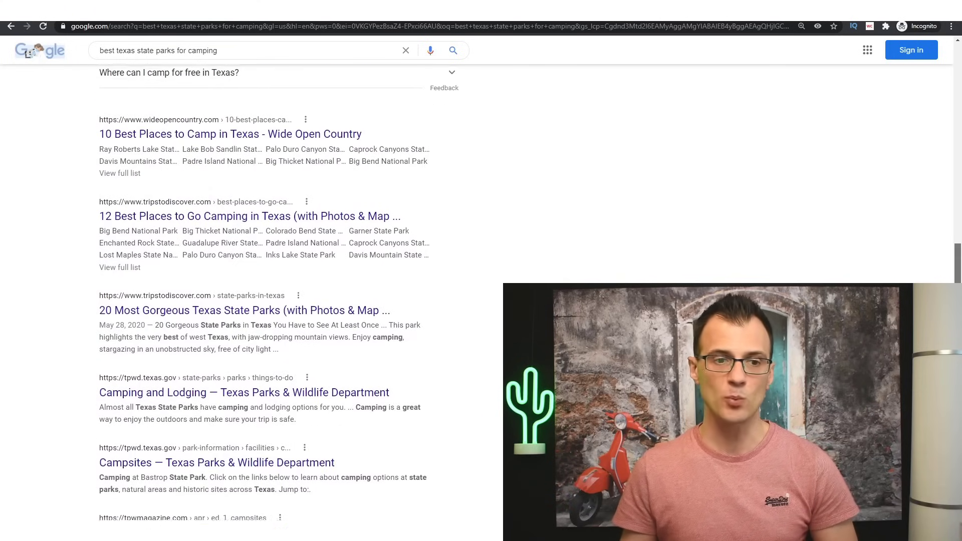
pyautogui.scroll(10, 129, 68)
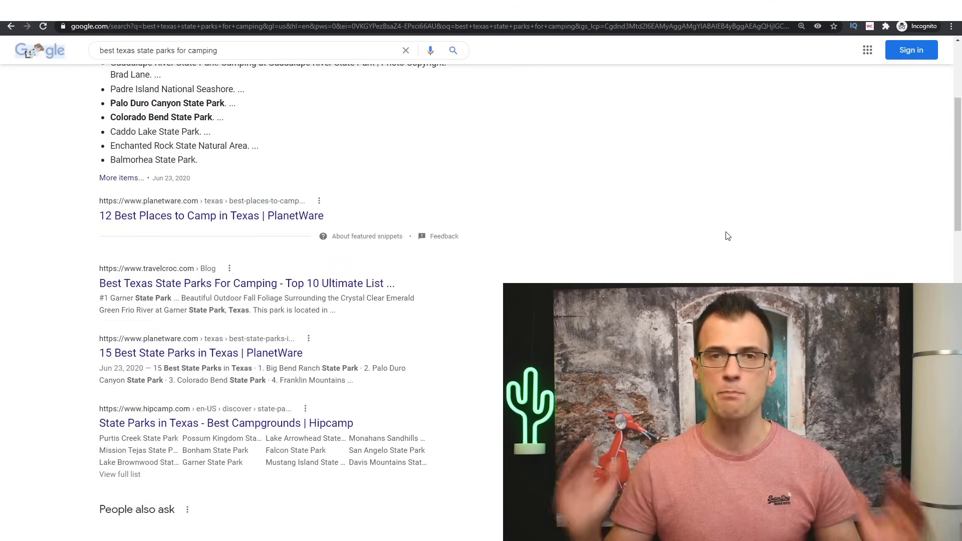
pyautogui.moveTo(961, 191); pyautogui.dragTo(950, 243)
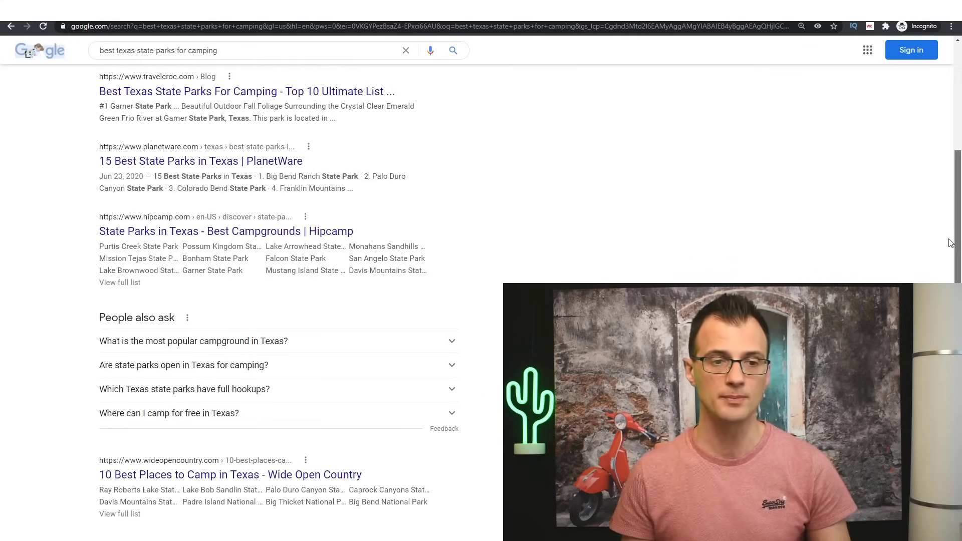
# Step: Open the travelcroc.com article "Best Texas State Parks For Camping" from the results and highlight its first two introductory paragraphs
pyautogui.scroll(4, 959, 129)
pyautogui.moveTo(961, 129); pyautogui.dragTo(960, 135)
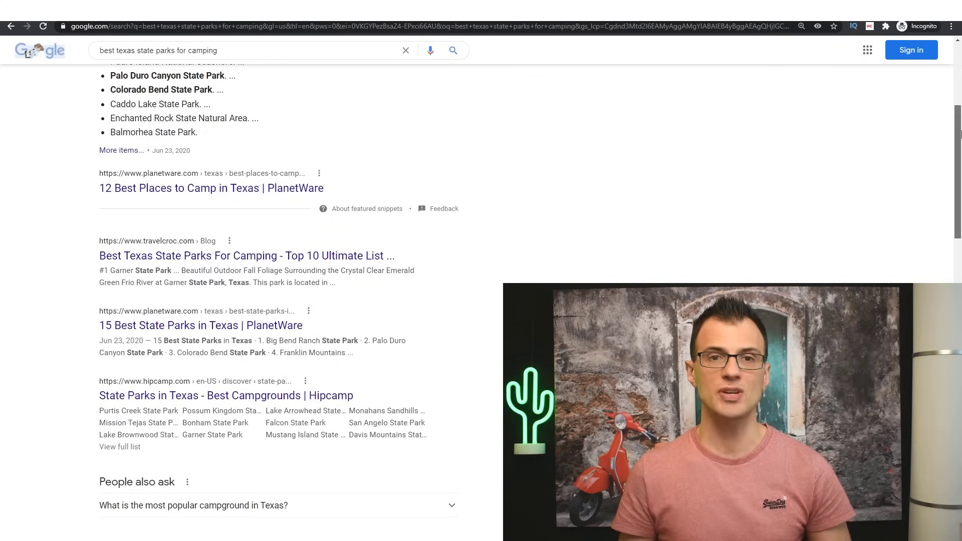
pyautogui.rightClick(161, 258)
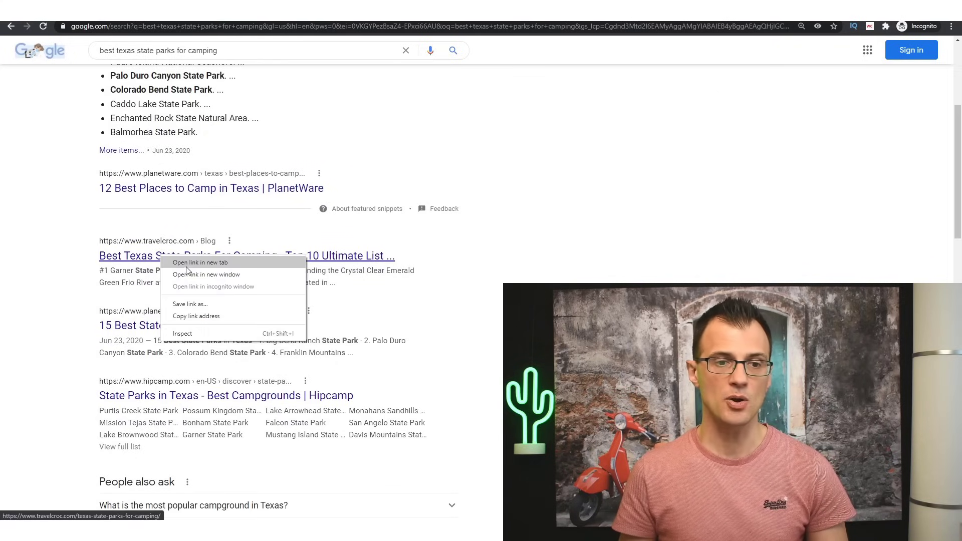
pyautogui.click(201, 284)
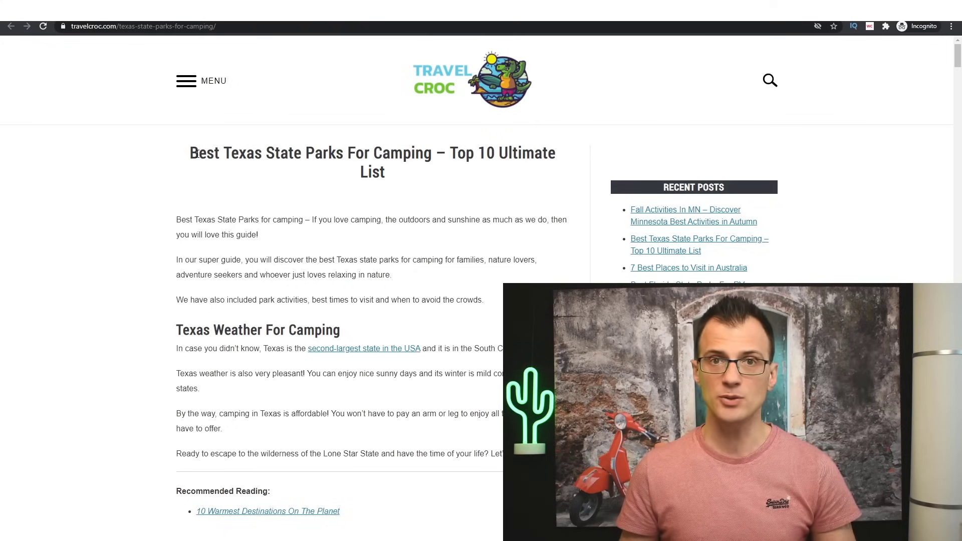
pyautogui.moveTo(176, 220); pyautogui.dragTo(205, 274)
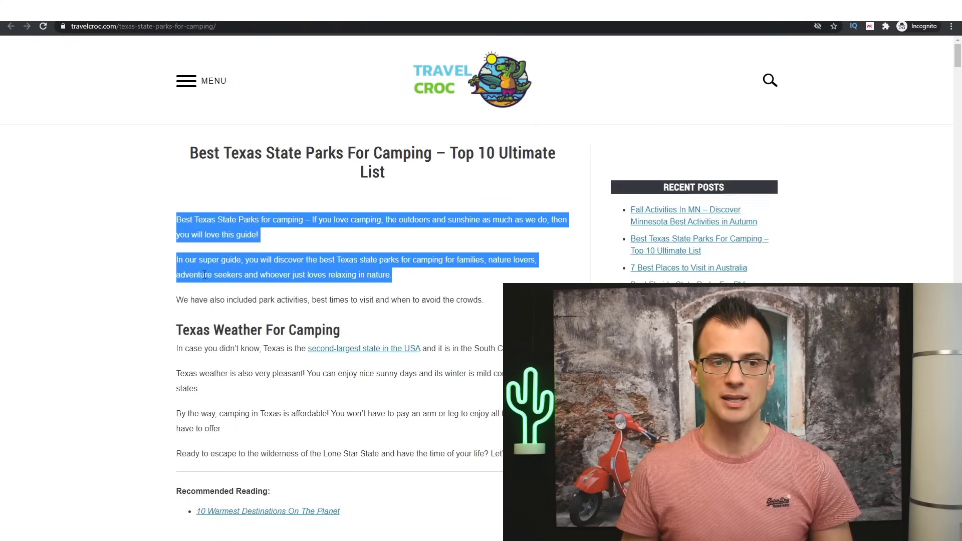
# Step: Extend the selection to the end of the travelcroc.com Texas state parks article and count the selected words
pyautogui.moveTo(958, 53); pyautogui.dragTo(957, 466)
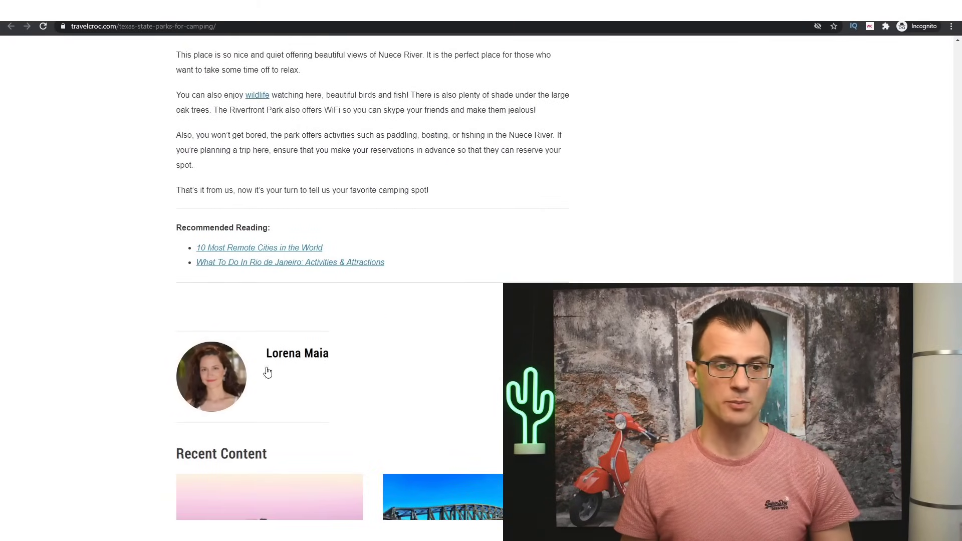
pyautogui.keyDown('shift'); pyautogui.click(452, 197); pyautogui.keyUp('shift')
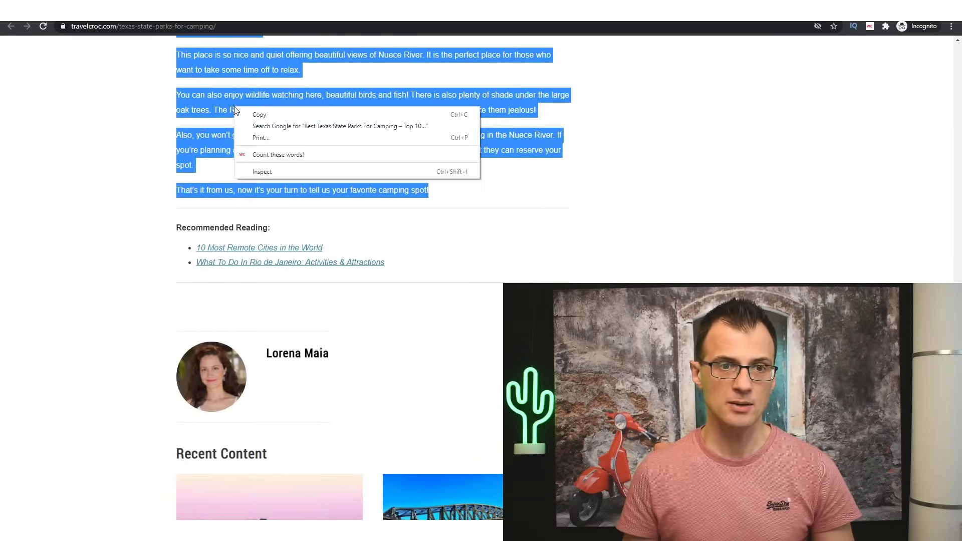
pyautogui.rightClick(234, 106)
pyautogui.click(351, 155)
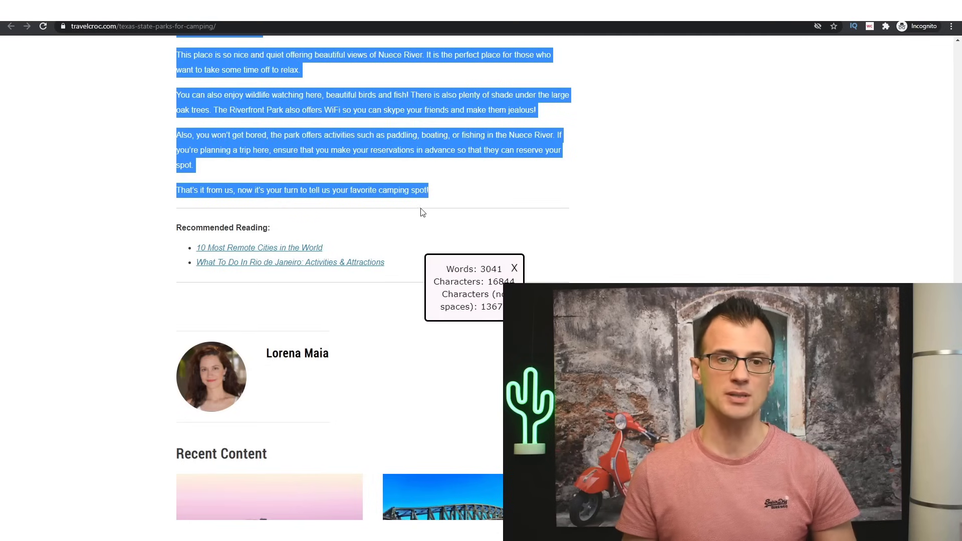
pyautogui.scroll(20, 500, 404)
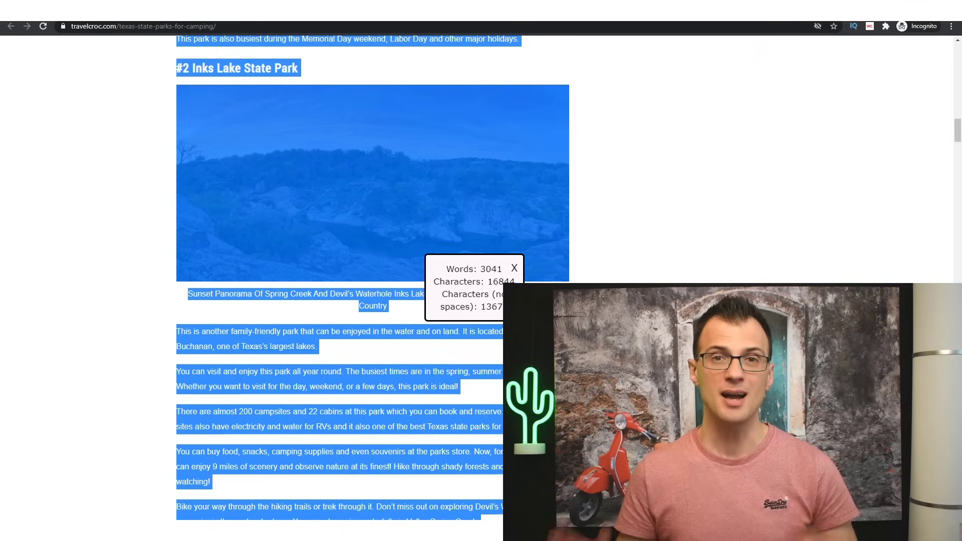
# Step: Return to the Google results for "best texas state parks for camping" and look over the competing pages below travelcroc.com
pyautogui.click(67, 10)
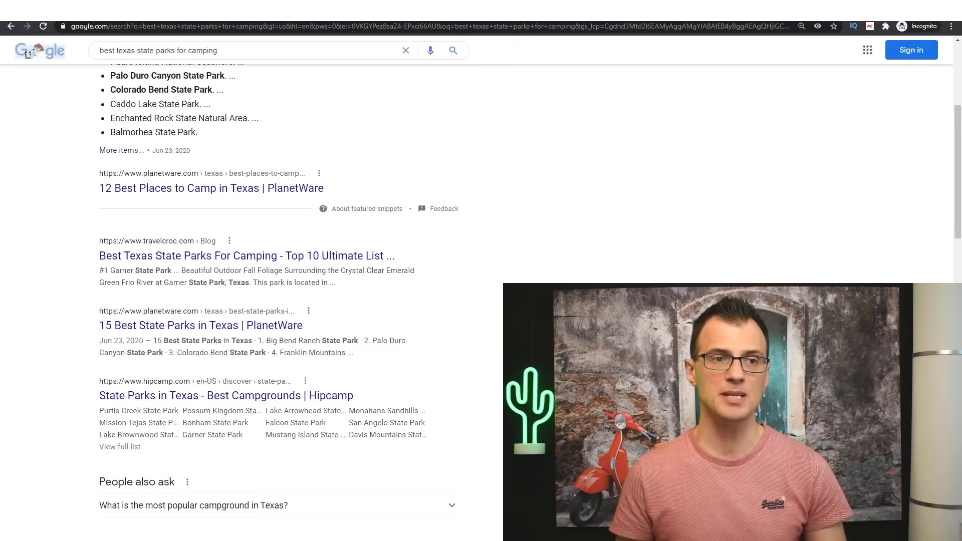
pyautogui.scroll(-4, 586, 231)
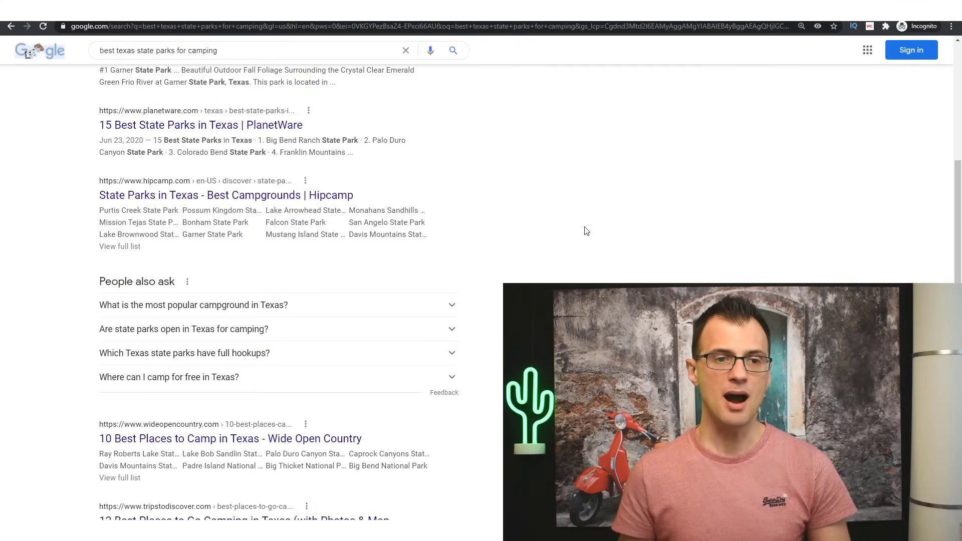
pyautogui.scroll(-3, 748, 267)
pyautogui.scroll(5, 748, 267)
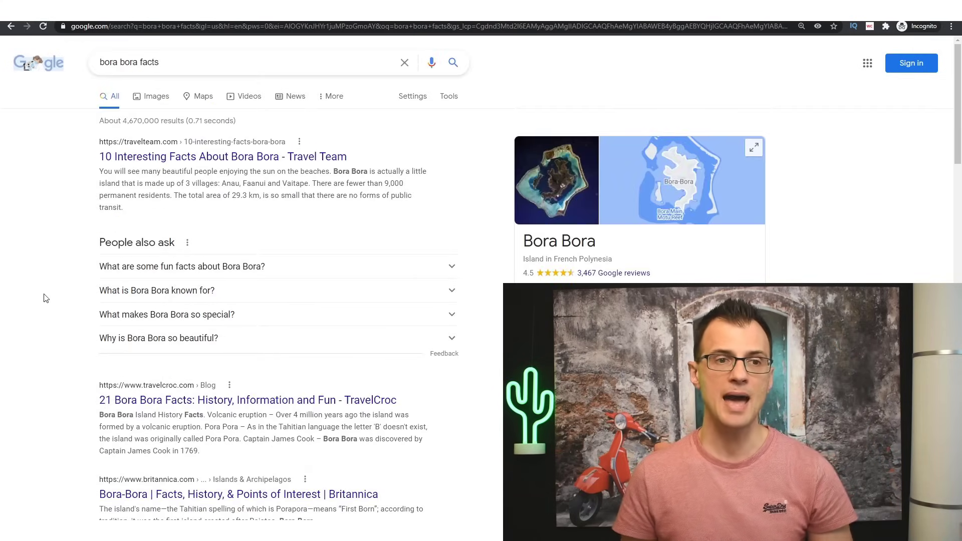
# Step: Examine which sites rank for "bora bora facts" and skim the Britannica Bora-Bora article through its length
pyautogui.scroll(-4, 40, 369)
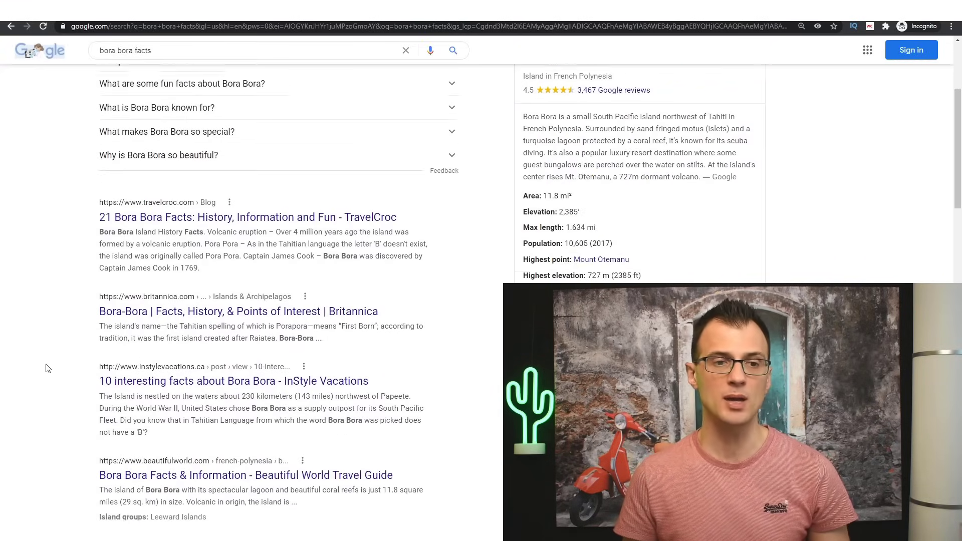
pyautogui.scroll(-5, 48, 368)
pyautogui.scroll(2, 177, 125)
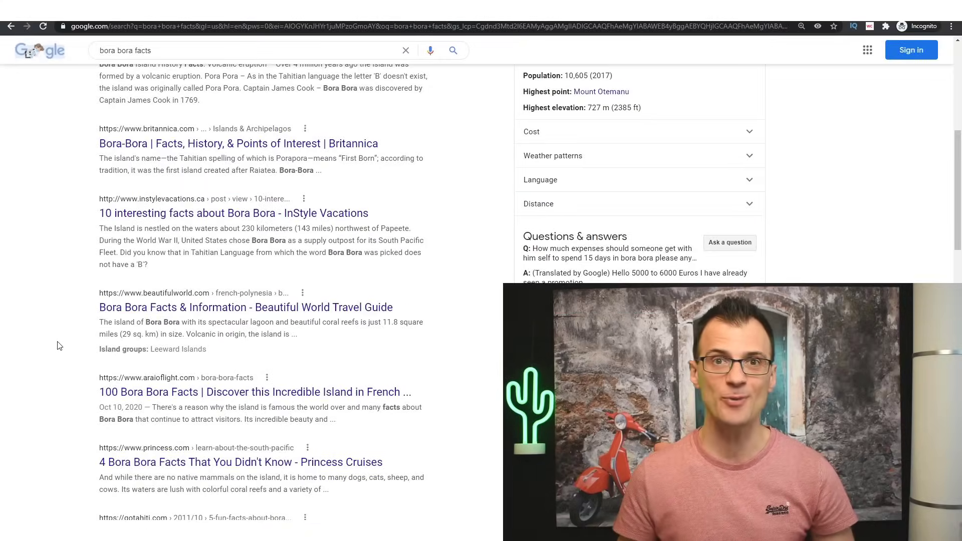
pyautogui.click(150, 12)
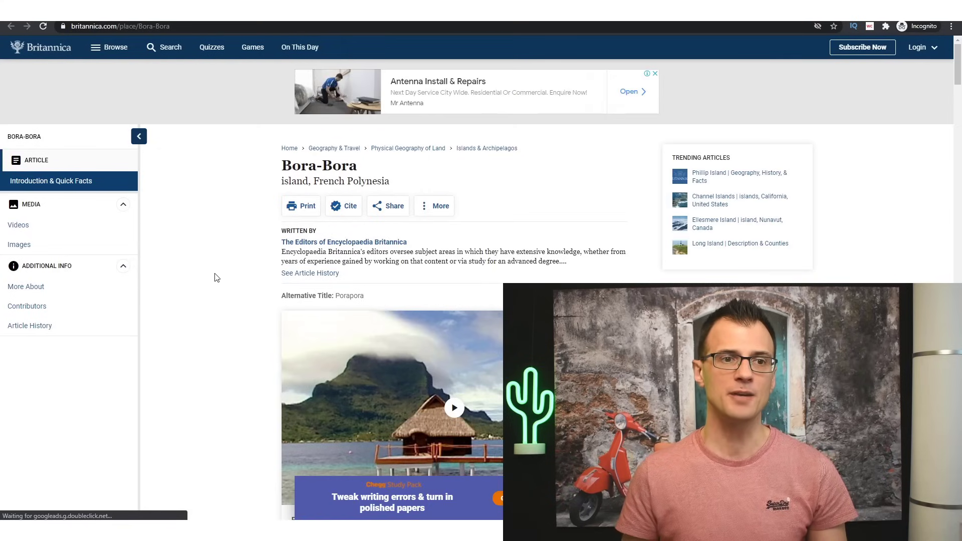
pyautogui.scroll(-2, 244, 232)
pyautogui.moveTo(958, 89); pyautogui.dragTo(960, 401)
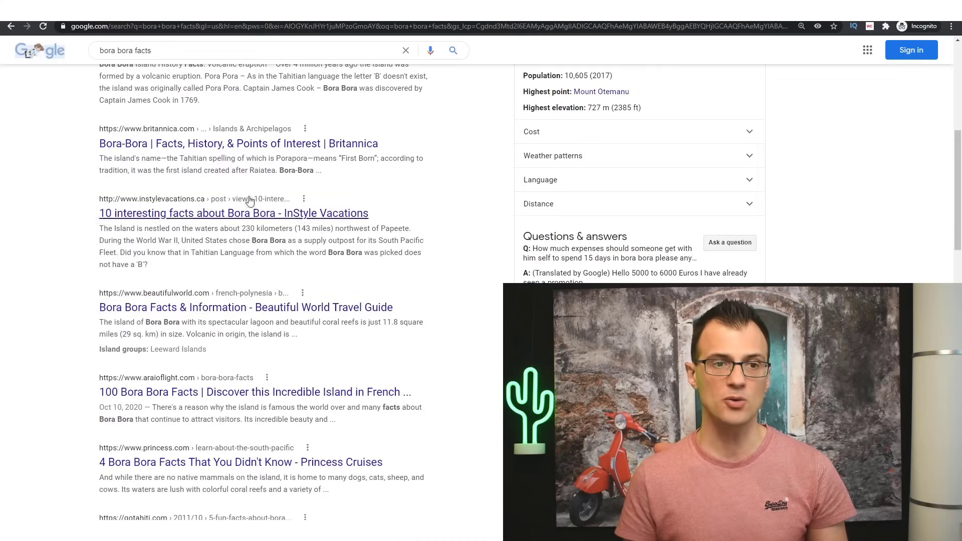
# Step: Open travelcroc.com's "21 Bora Bora Facts" article from the results, check its word count, and go back
pyautogui.scroll(3, 236, 160)
pyautogui.click(195, 200)
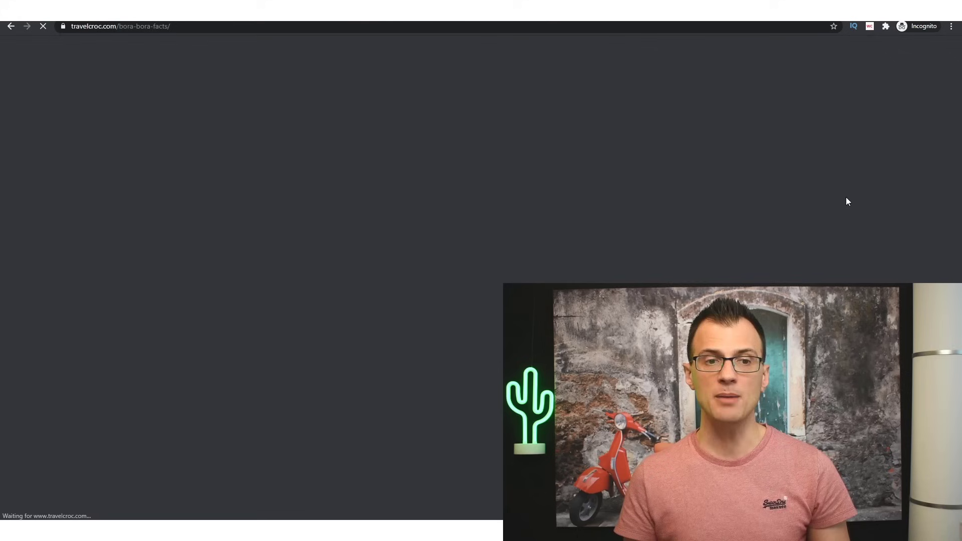
pyautogui.scroll(-5, 310, 190)
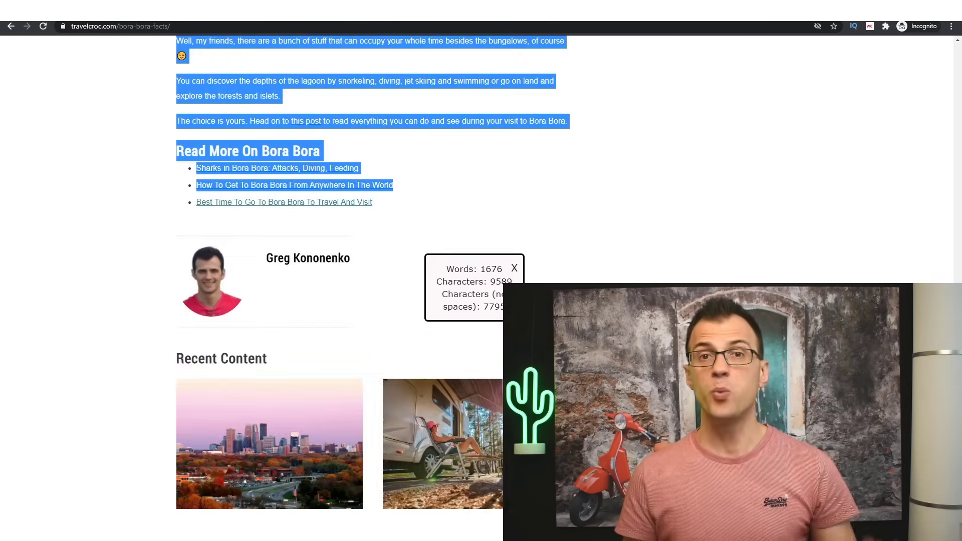
pyautogui.scroll(-4, 477, 290)
pyautogui.scroll(15, 478, 290)
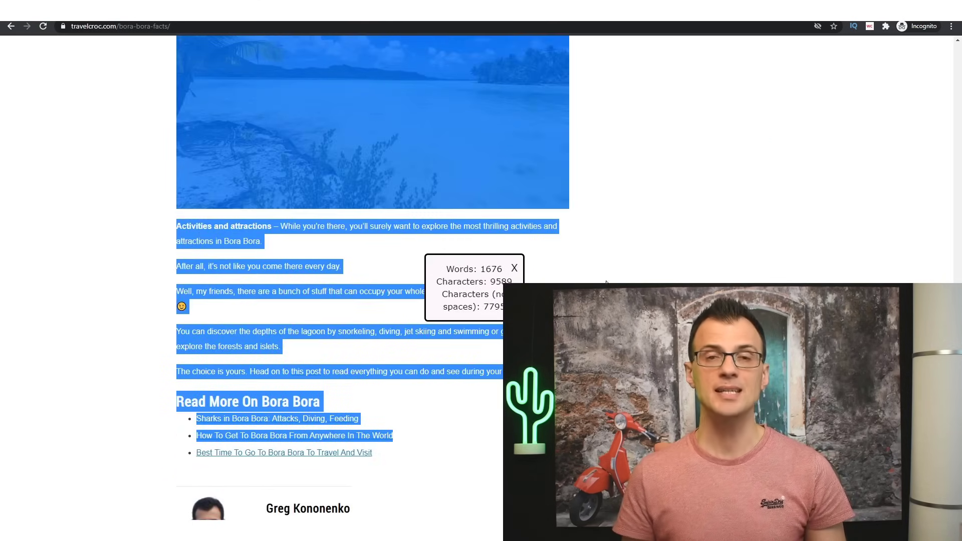
pyautogui.click(11, 26)
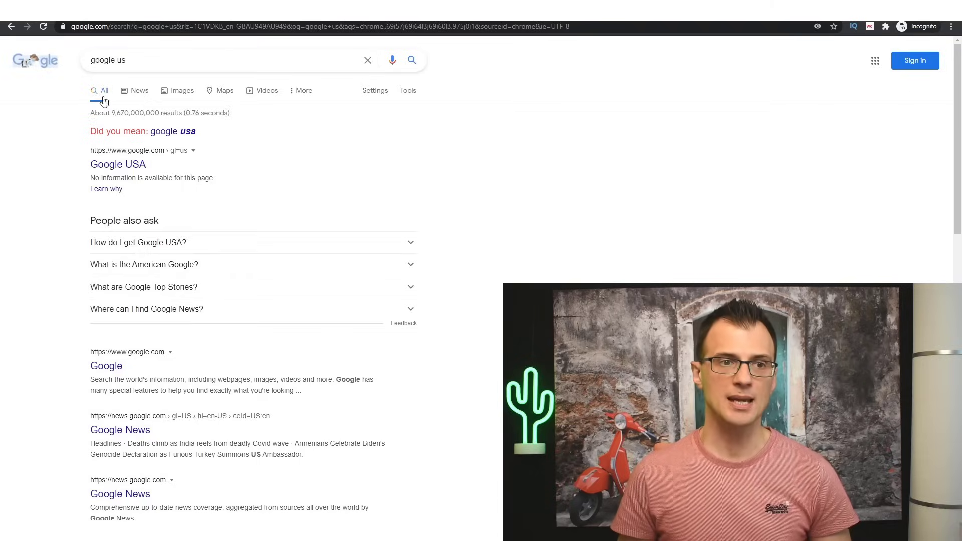
# Step: Open the Google USA result and search there for "texas state parks with cabins"
pyautogui.click(105, 166)
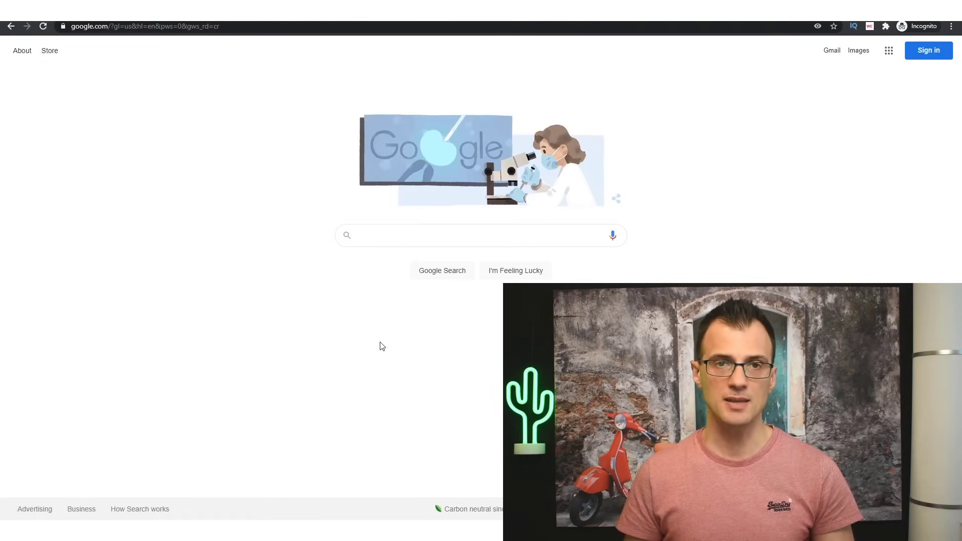
pyautogui.write('texas state parks with cabins')
pyautogui.press('Return')
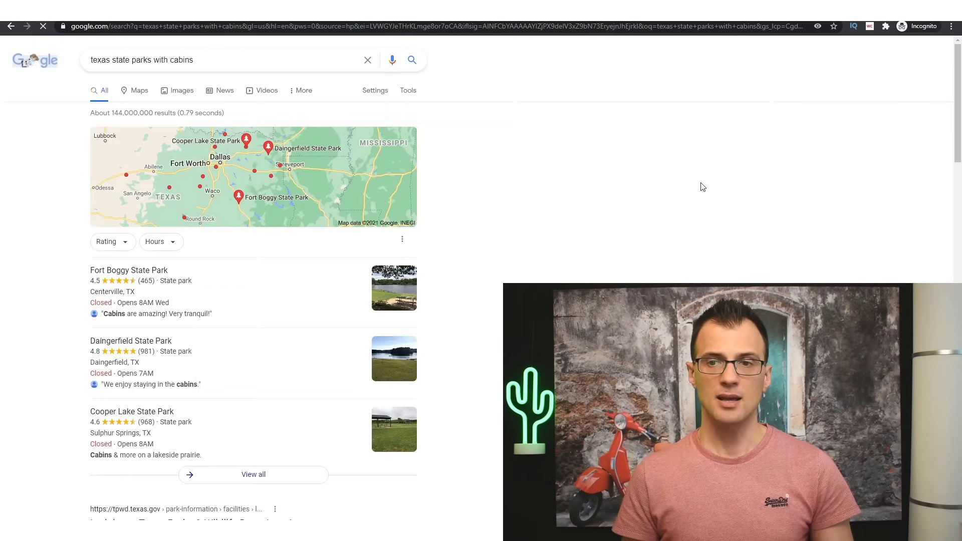
# Step: Look through the "texas state parks with cabins" results and highlight the title "Lodging — Texas Parks & Wildlife Department"
pyautogui.scroll(-15, 573, 236)
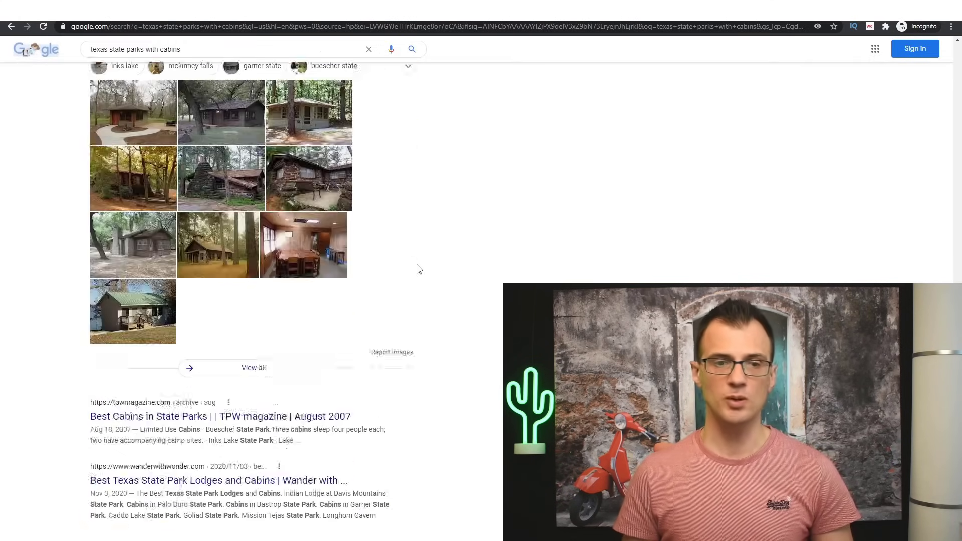
pyautogui.scroll(-8, 418, 269)
pyautogui.scroll(20, 464, 311)
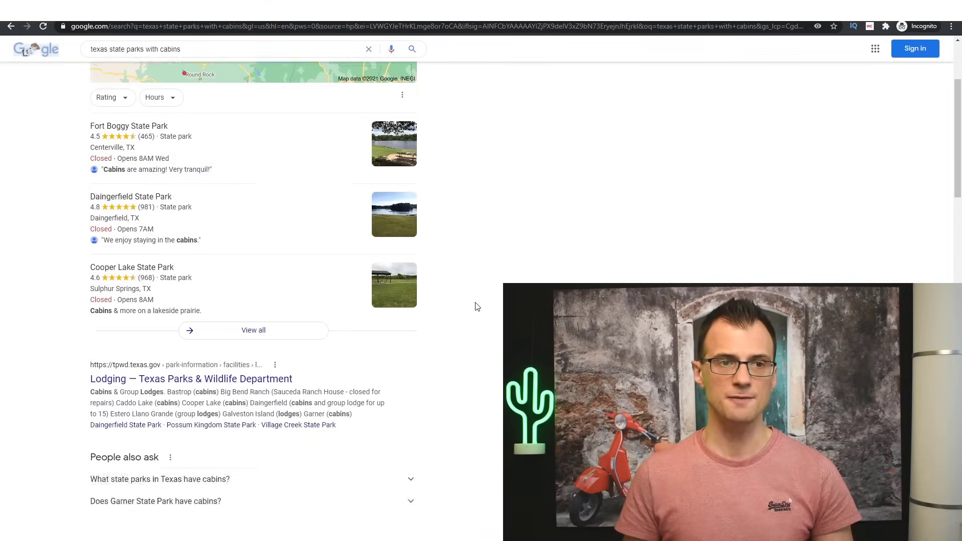
pyautogui.scroll(1, 477, 307)
pyautogui.scroll(-5, 52, 211)
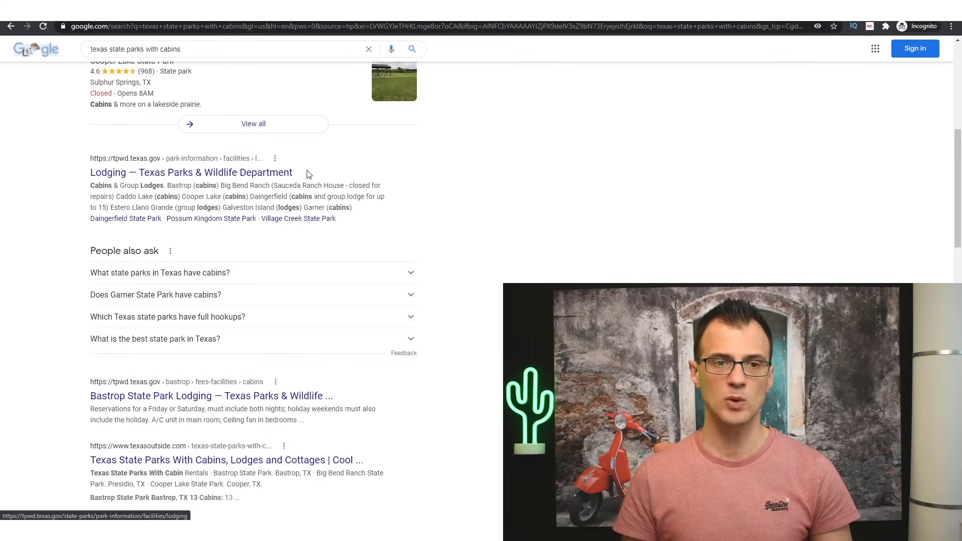
pyautogui.moveTo(307, 174); pyautogui.dragTo(92, 176)
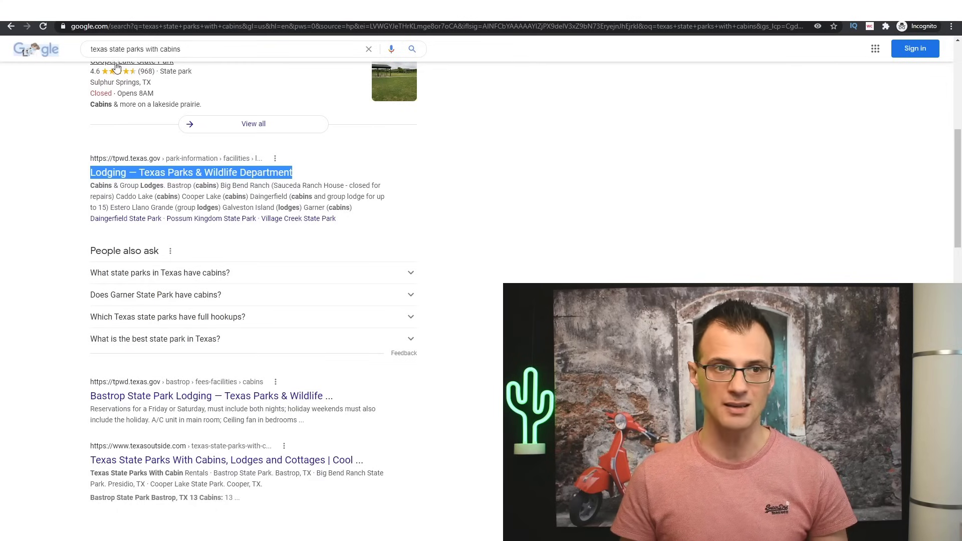
# Step: In the Keywords sheet, enter "not targeted" under Position 1 for "texas state parks with cabins" and fill the cell green
pyautogui.click(340, 531)
pyautogui.click(264, 151)
pyautogui.write('not targeted')
pyautogui.press('Return')
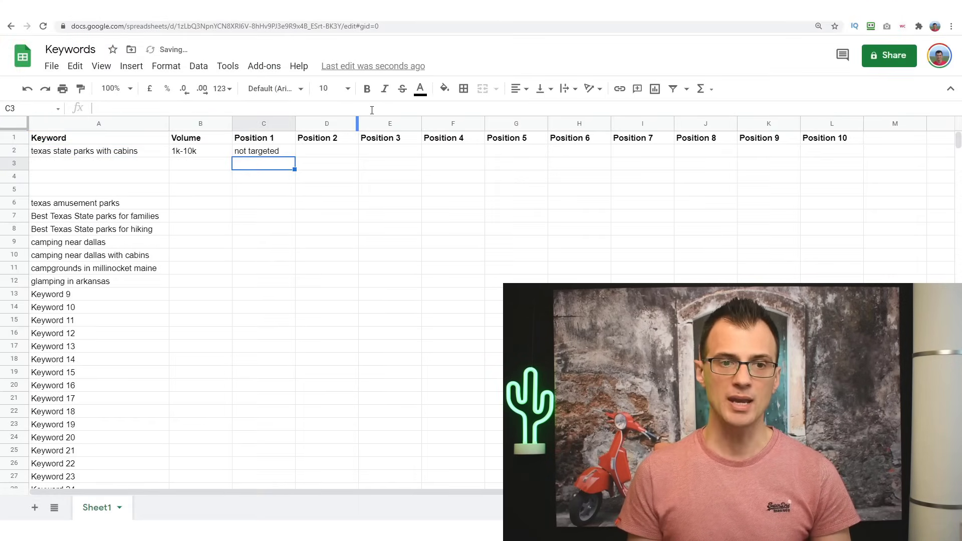
pyautogui.press('Up')
pyautogui.click(445, 88)
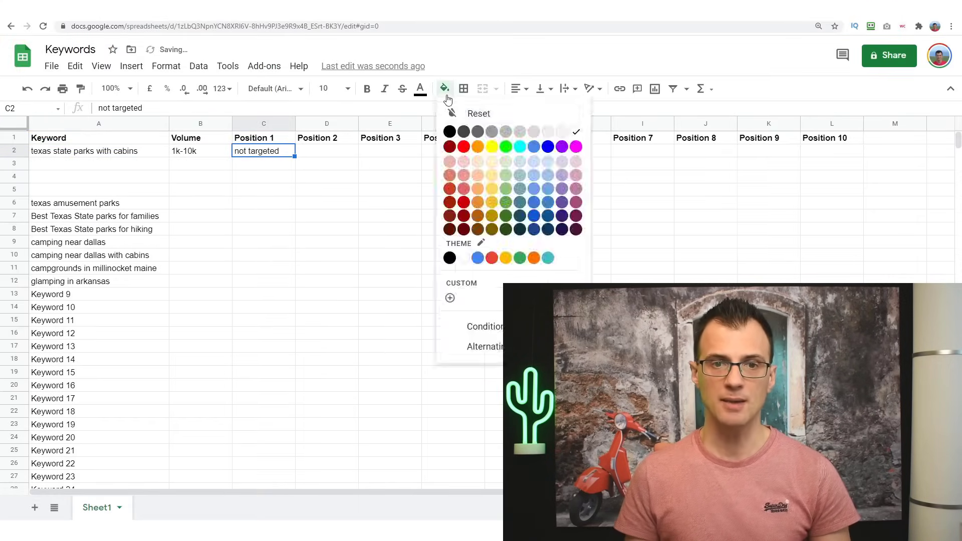
pyautogui.click(510, 146)
pyautogui.click(353, 179)
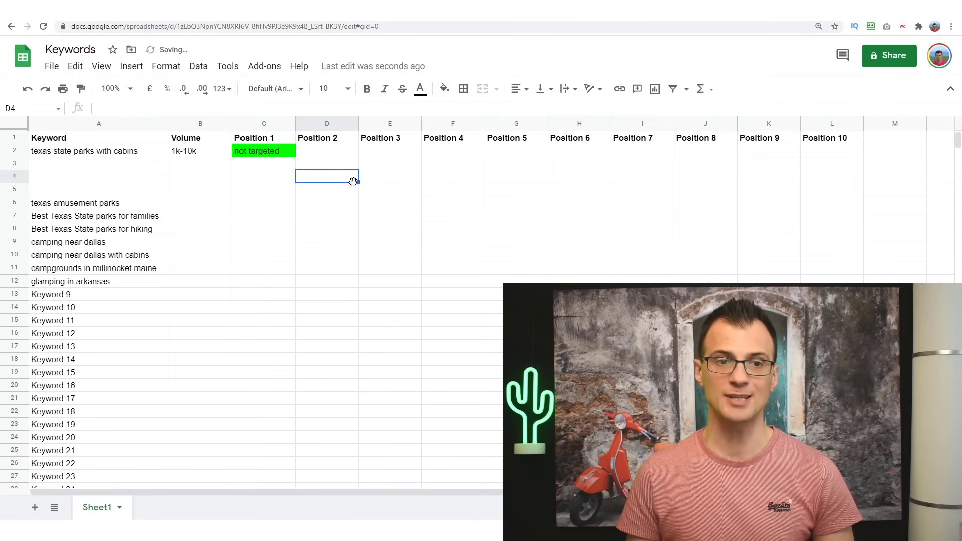
pyautogui.click(276, 168)
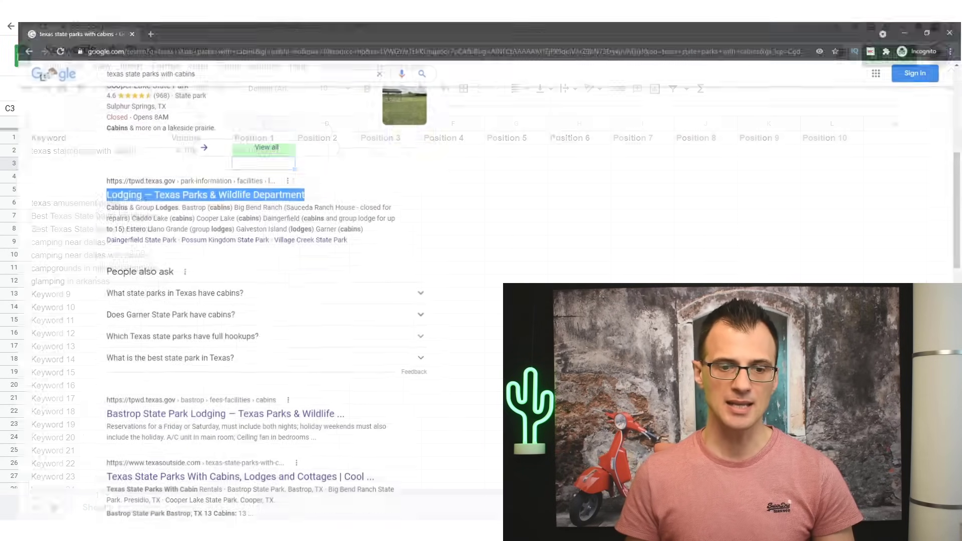
# Step: Open the tpwd.texas.gov Lodging result, select its text from the introduction to the end of Screened Shelters, and count the words
pyautogui.click(131, 200)
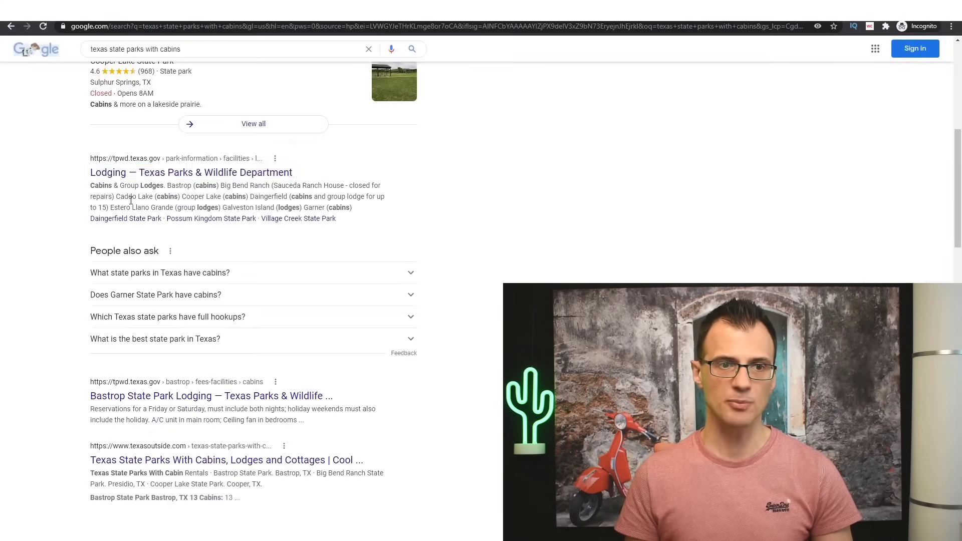
pyautogui.click(144, 165)
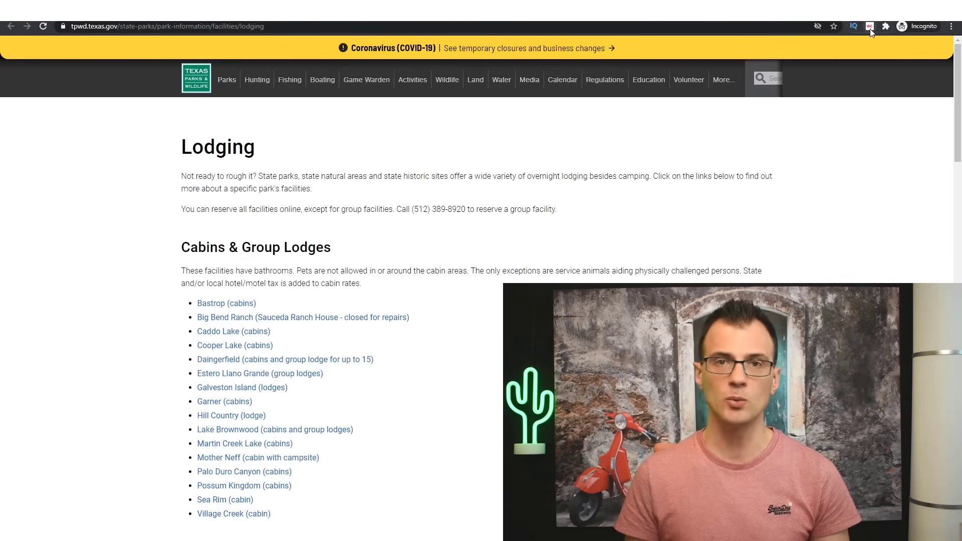
pyautogui.moveTo(182, 178); pyautogui.dragTo(302, 431)
pyautogui.scroll(-20, 460, 388)
pyautogui.scroll(-7, 326, 323)
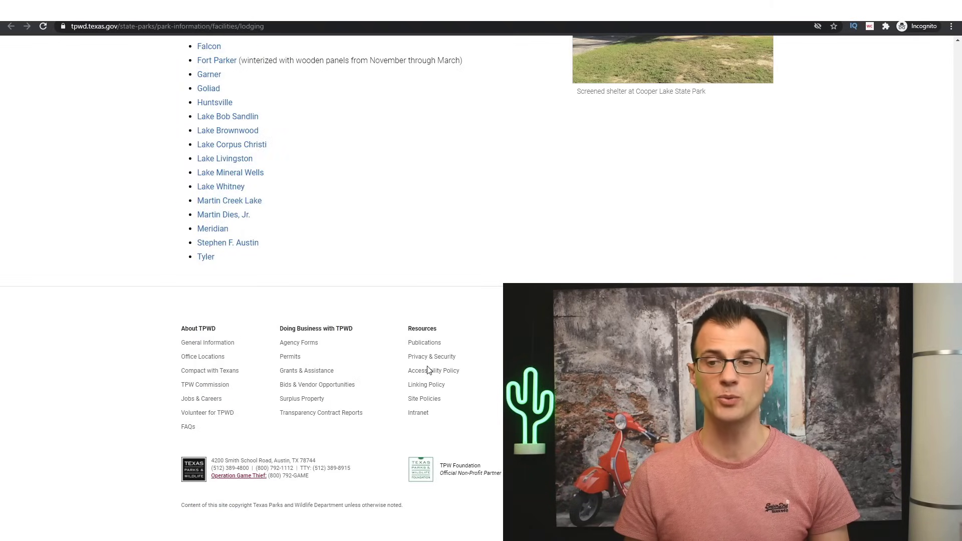
pyautogui.keyDown('shift'); pyautogui.click(239, 256); pyautogui.keyUp('shift')
pyautogui.scroll(3, 408, 201)
pyautogui.scroll(2, 409, 202)
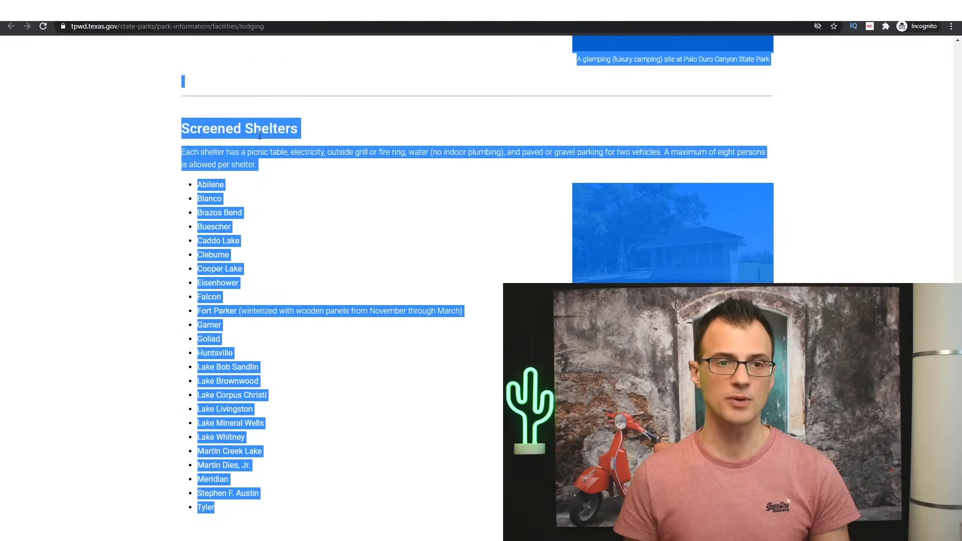
pyautogui.rightClick(254, 134)
pyautogui.click(281, 184)
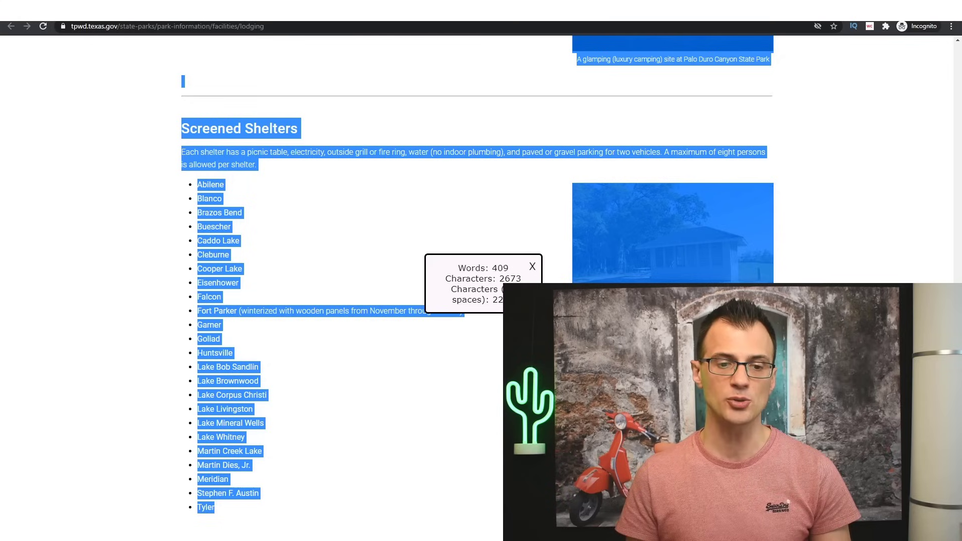
# Step: Enter the word count 409 beneath "not targeted" in the Keywords sheet's Position 1 column and fill that cell green
pyautogui.hotkey('alt', 'Tab')
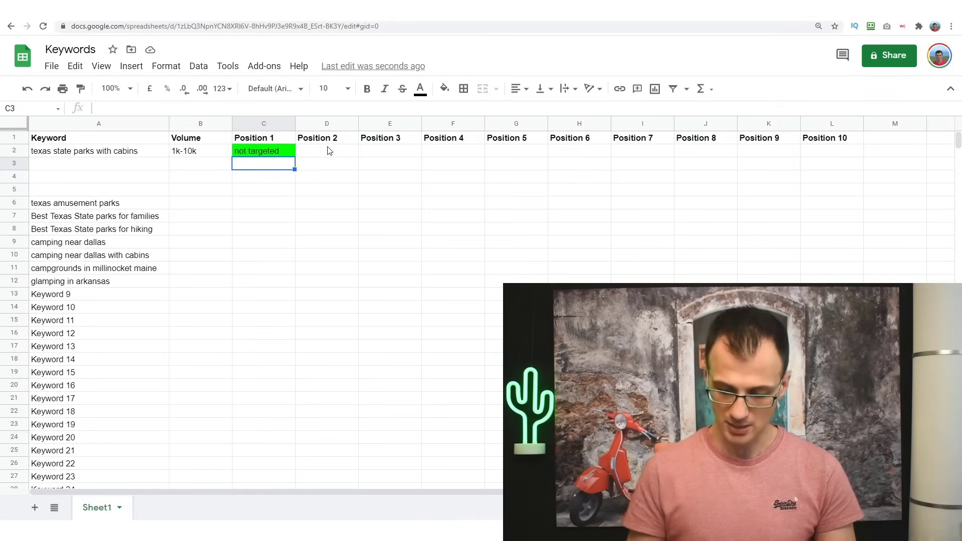
pyautogui.write('409')
pyautogui.press('Return')
pyautogui.press('Up')
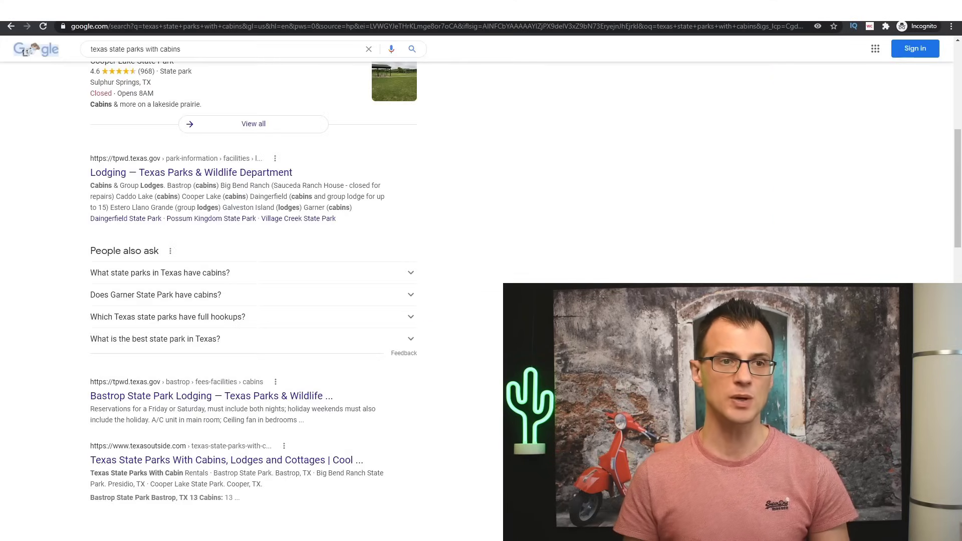
# Step: Check the remaining "texas state parks with cabins" results and enter "targeted" under Position 3 for that keyword in the Keywords sheet
pyautogui.scroll(-7, 611, 253)
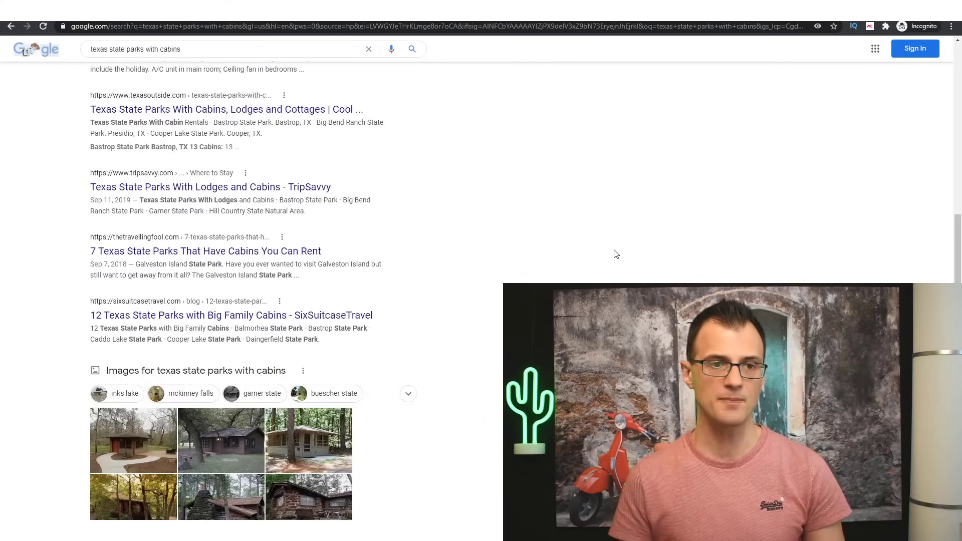
pyautogui.scroll(2, 241, 201)
pyautogui.scroll(-2, 241, 200)
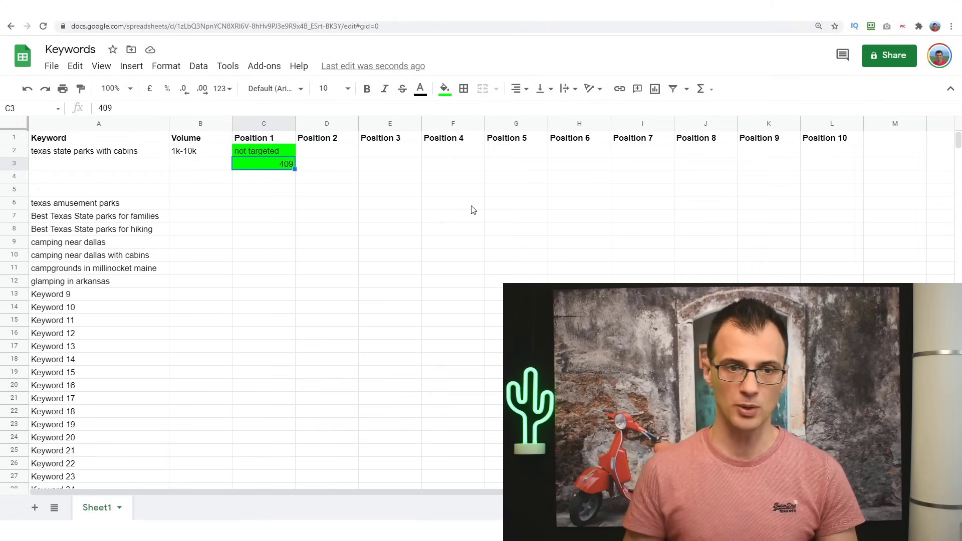
pyautogui.press('Up')
pyautogui.press('Right')
pyautogui.press('Right')
pyautogui.write('targteed')
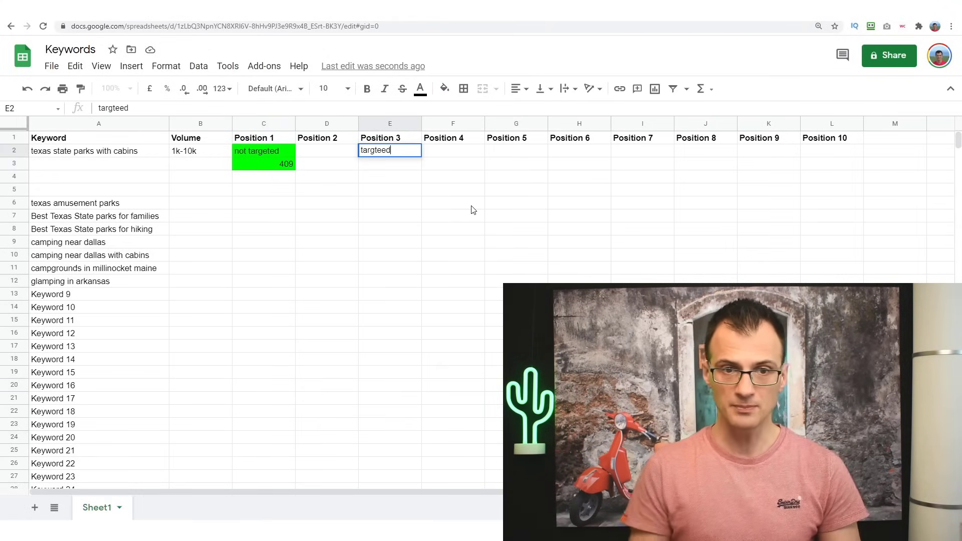
pyautogui.press('BackSpace')
pyautogui.press('BackSpace')
pyautogui.press('BackSpace')
pyautogui.press('BackSpace')
pyautogui.write('eted')
pyautogui.press('Return')
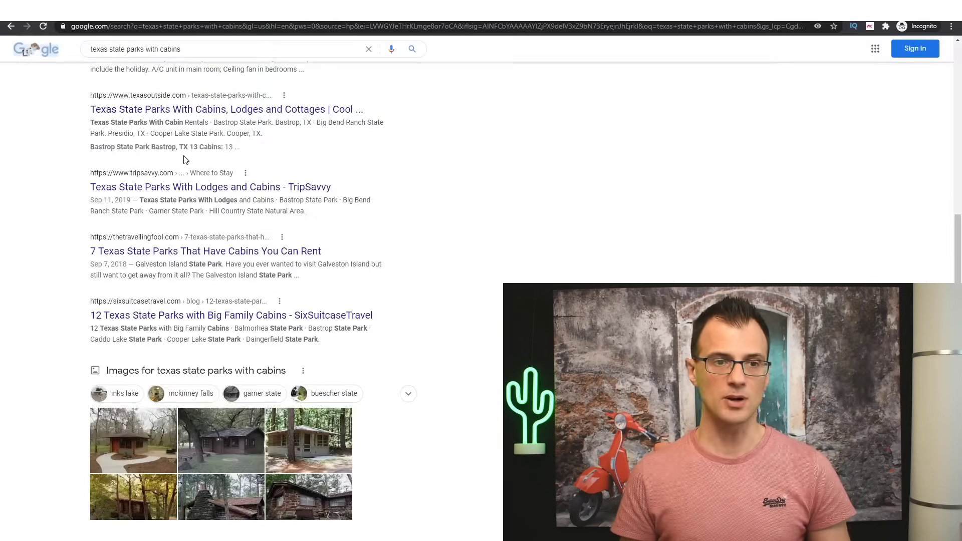
# Step: Open the texasoutside.com result, select its text from the introduction to the end of the cabin listings, and count the words
pyautogui.click(216, 109)
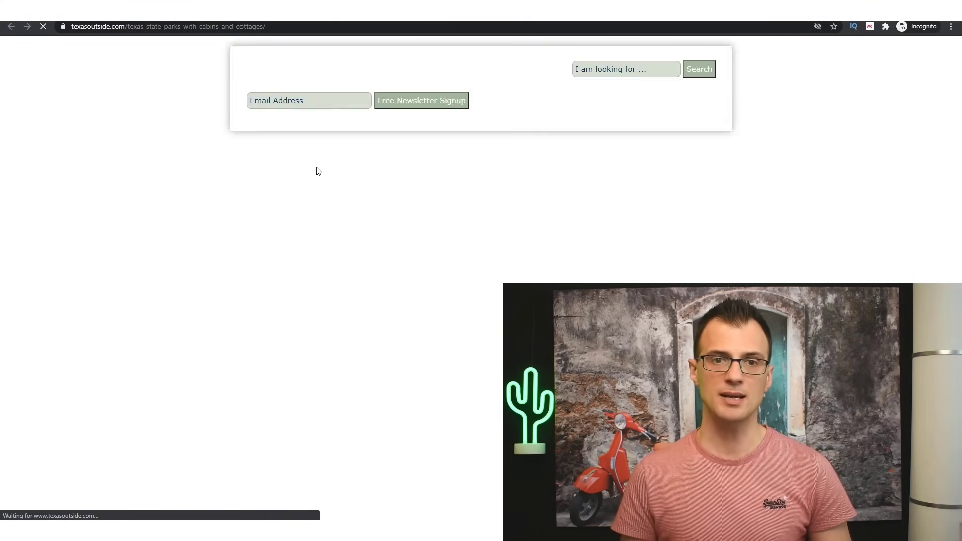
pyautogui.moveTo(246, 176); pyautogui.dragTo(882, 178)
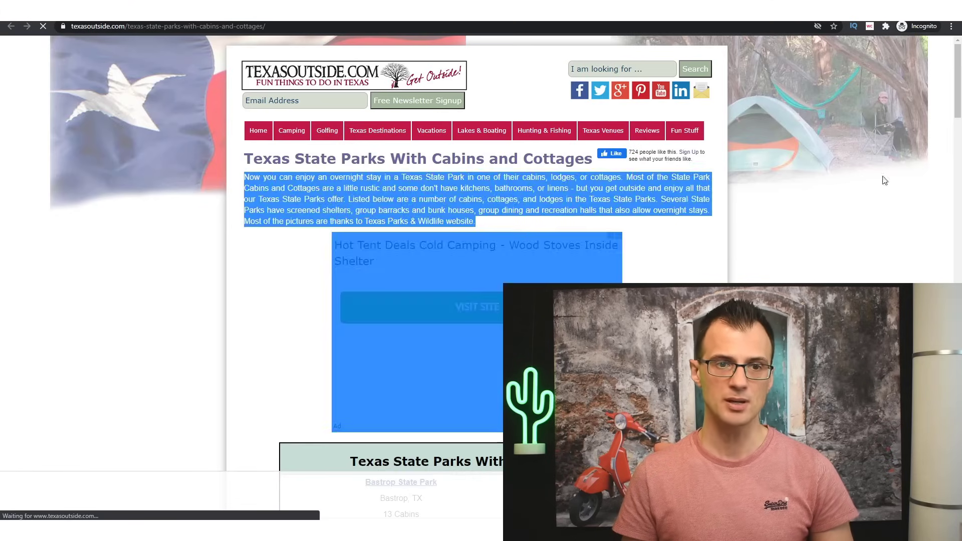
pyautogui.scroll(-15, 882, 178)
pyautogui.scroll(-2, 498, 221)
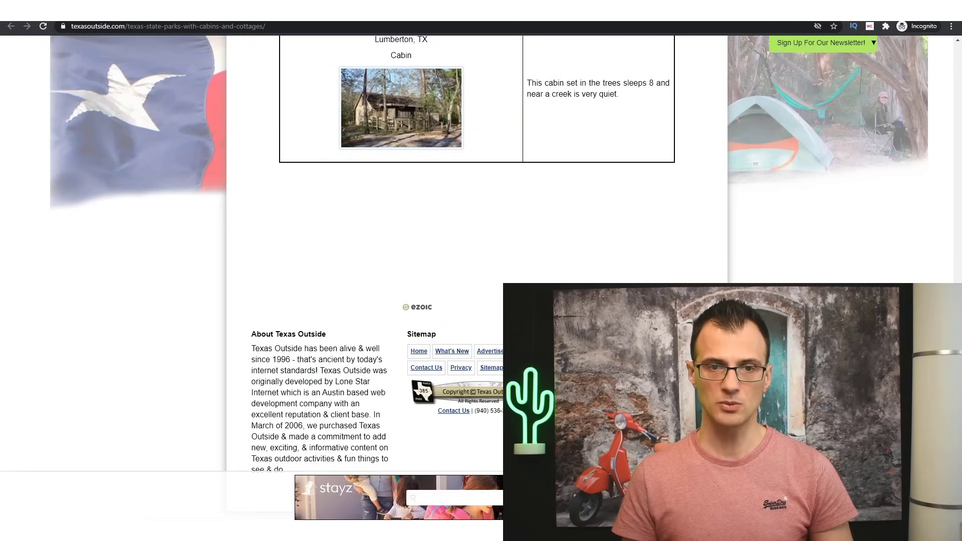
pyautogui.keyDown('shift'); pyautogui.click(498, 220); pyautogui.keyUp('shift')
pyautogui.rightClick(586, 89)
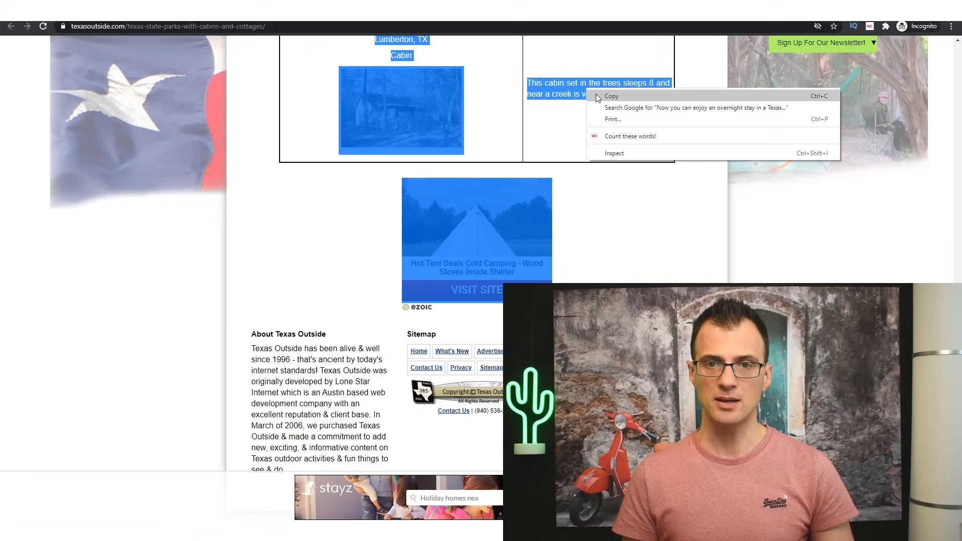
pyautogui.click(620, 137)
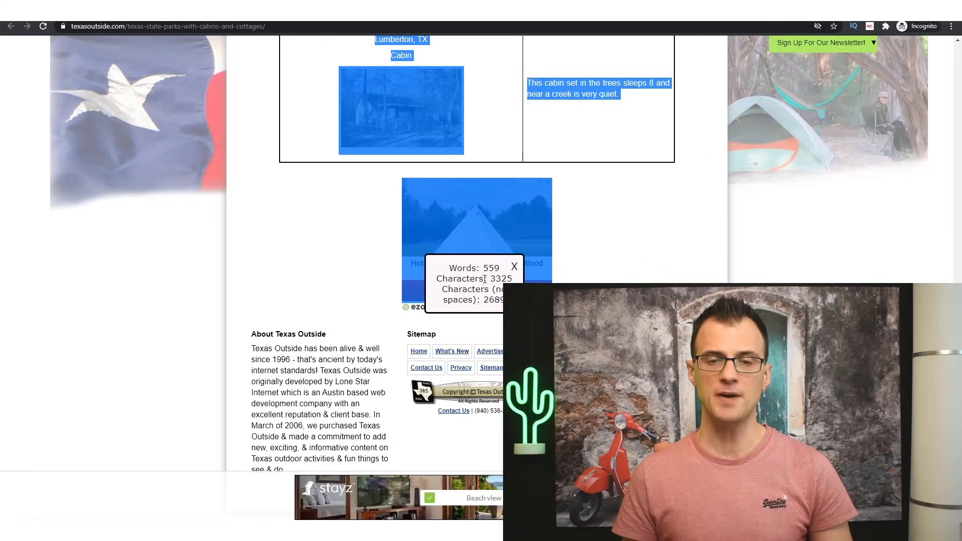
# Step: In the Keywords sheet, enter the word count 559 beneath "targeted" in the Position 3 column and fill the "targeted" cell red
pyautogui.hotkey('alt', 'Tab')
pyautogui.write('559')
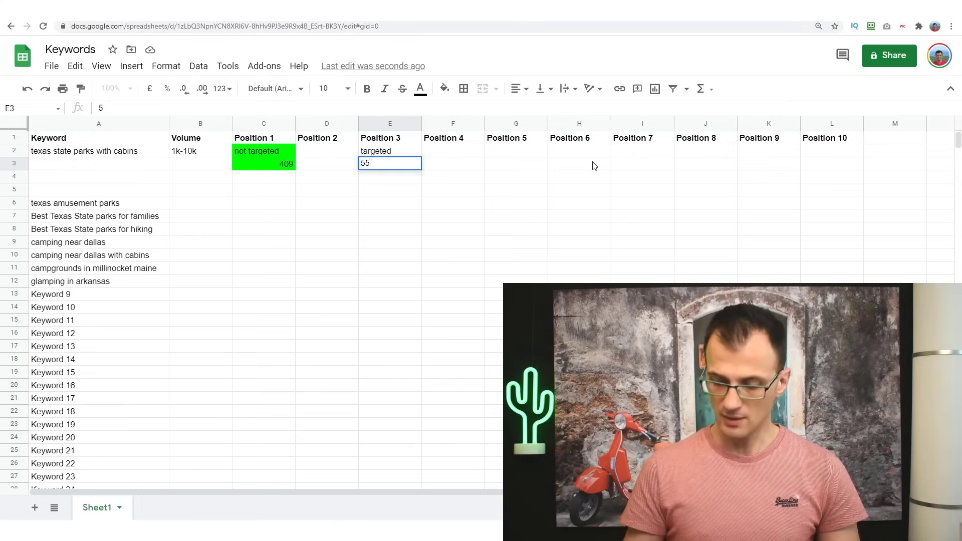
pyautogui.press('Return')
pyautogui.press('Up')
pyautogui.press('Up')
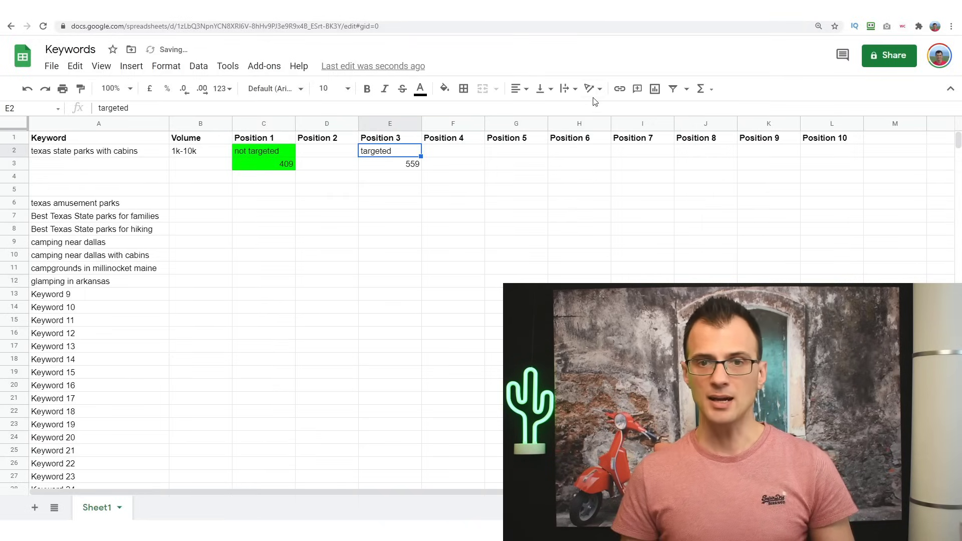
pyautogui.click(444, 89)
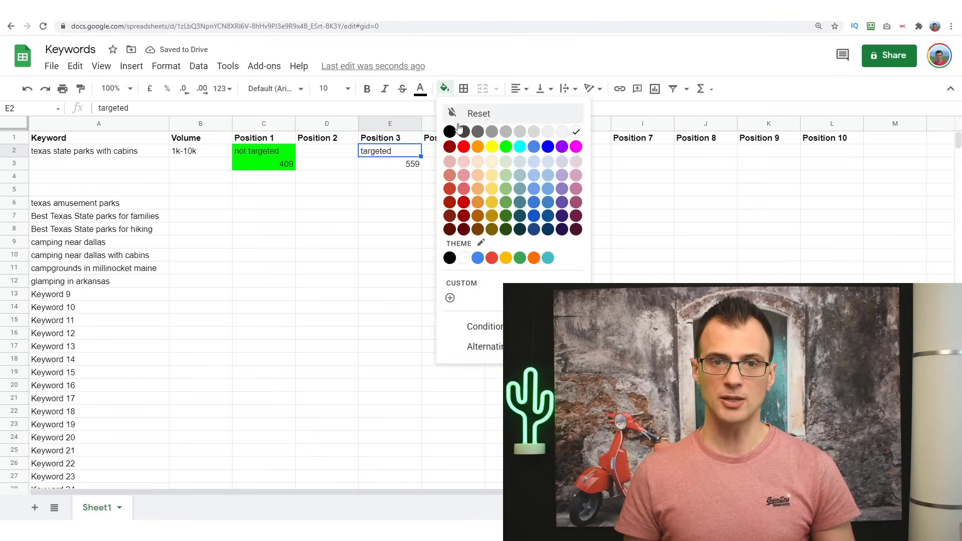
pyautogui.click(465, 150)
# Step: Fill the Position 3 word count cell for "texas state parks with cabins" green
pyautogui.click(407, 166)
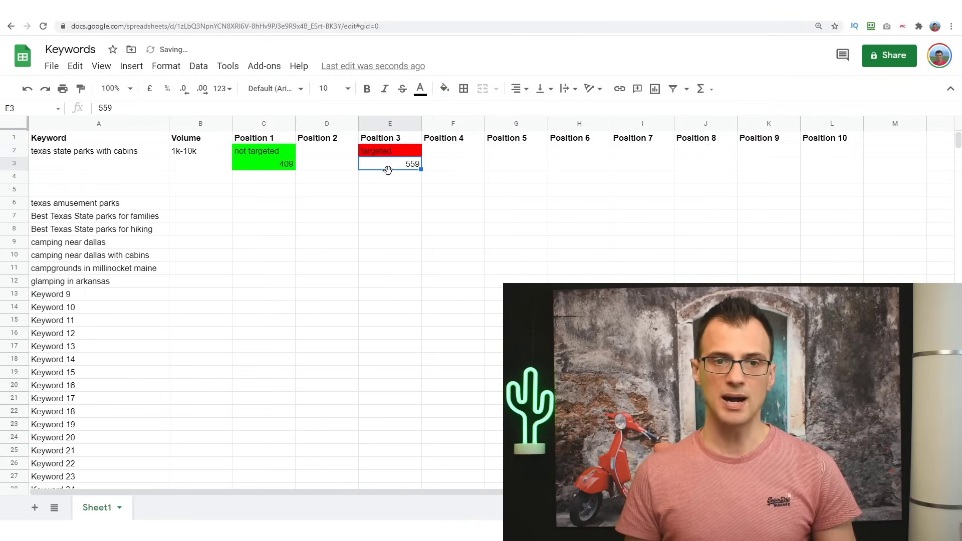
pyautogui.click(444, 89)
pyautogui.click(477, 147)
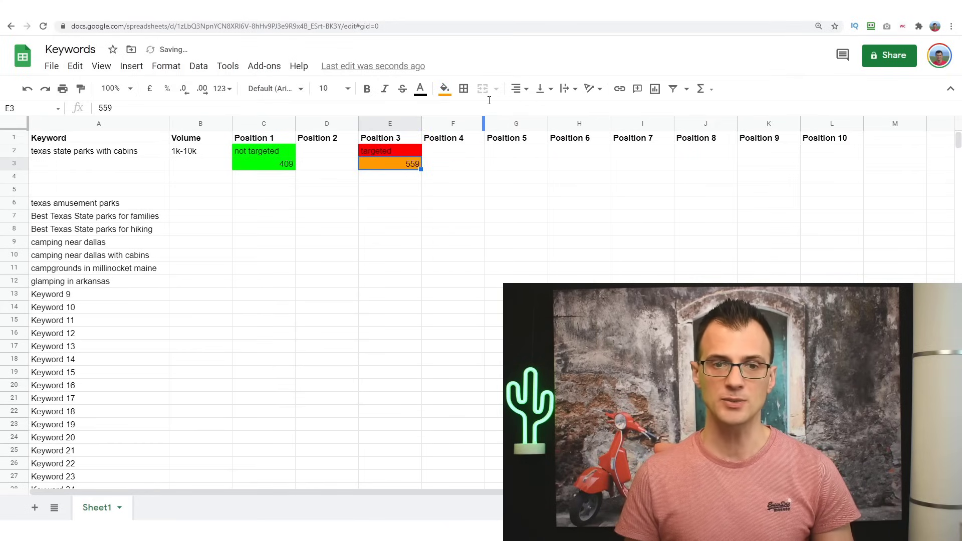
pyautogui.click(443, 88)
pyautogui.click(505, 147)
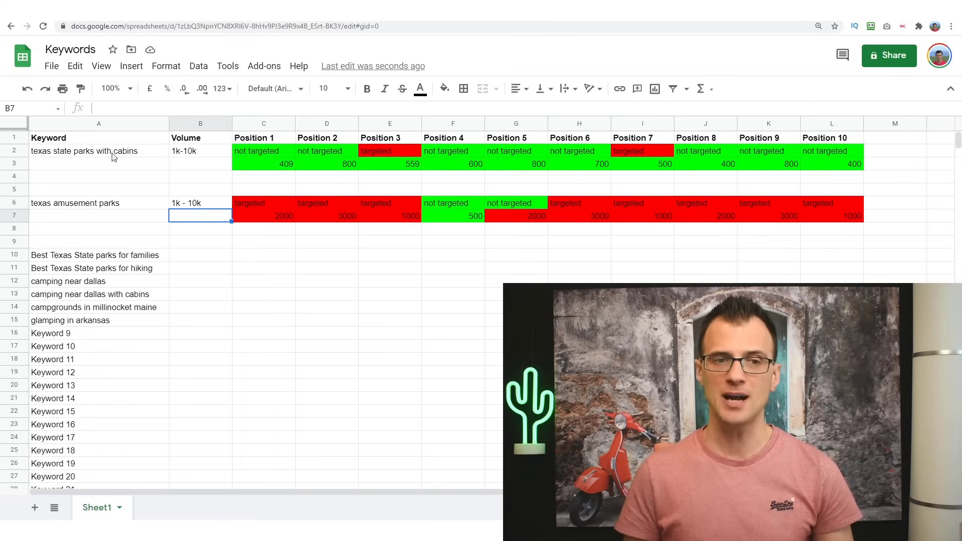
# Step: Compare the Position 1 to 10 competitor data of "texas state parks with cabins" with that of "texas amusement parks" by highlighting each block
pyautogui.moveTo(266, 152); pyautogui.dragTo(821, 170)
pyautogui.click(379, 193)
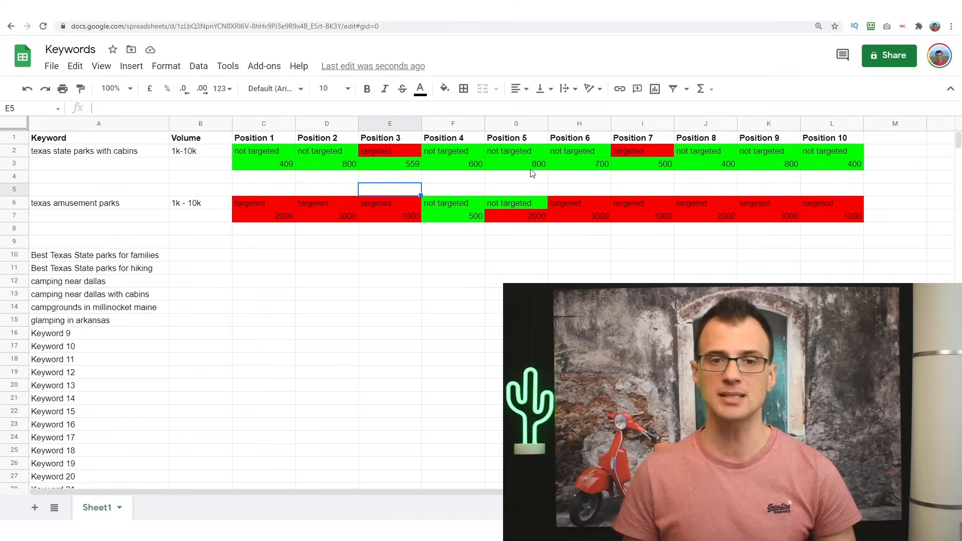
pyautogui.click(250, 202)
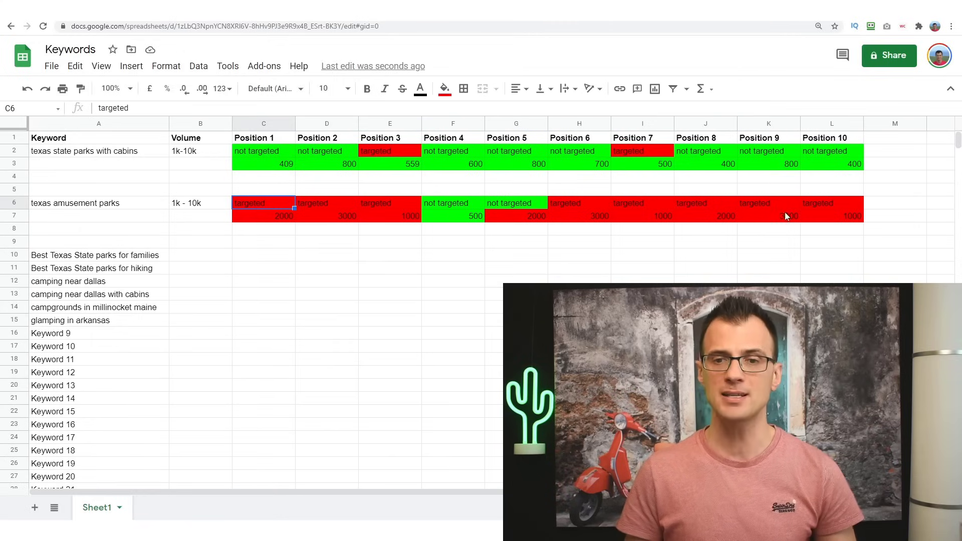
pyautogui.keyDown('shift'); pyautogui.click(823, 218); pyautogui.keyUp('shift')
pyautogui.click(726, 267)
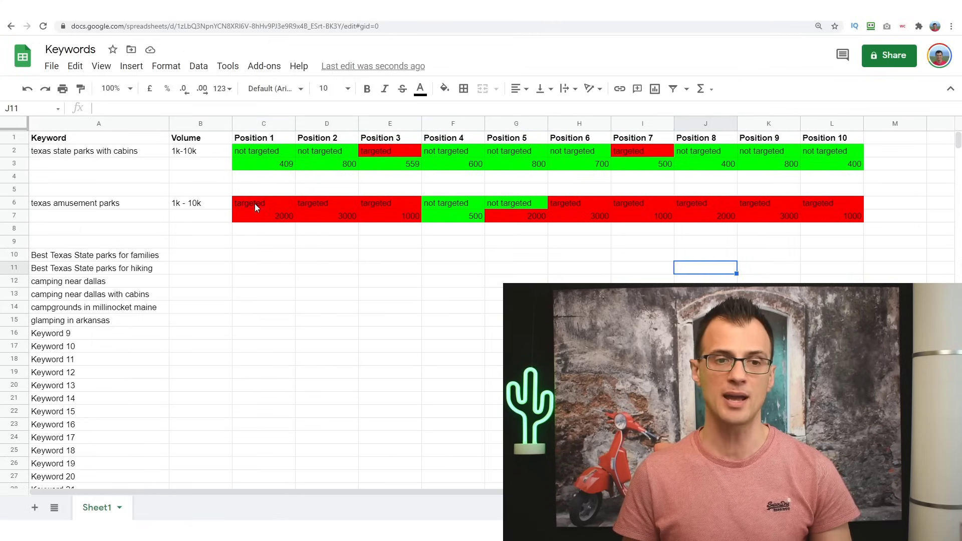
# Step: Examine the "texas amusement parks" targeting row across all ten positions and the word counts beneath it
pyautogui.moveTo(255, 203); pyautogui.dragTo(837, 203)
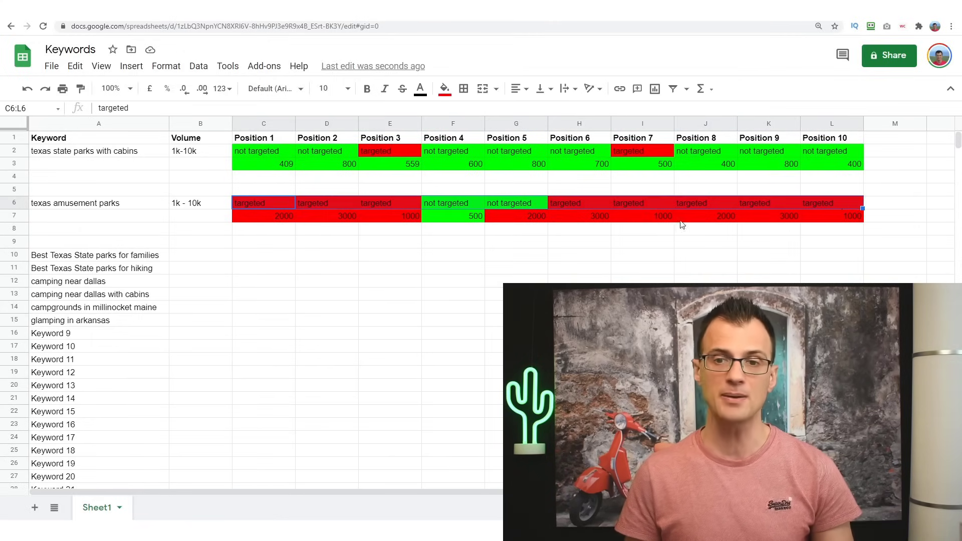
pyautogui.click(828, 217)
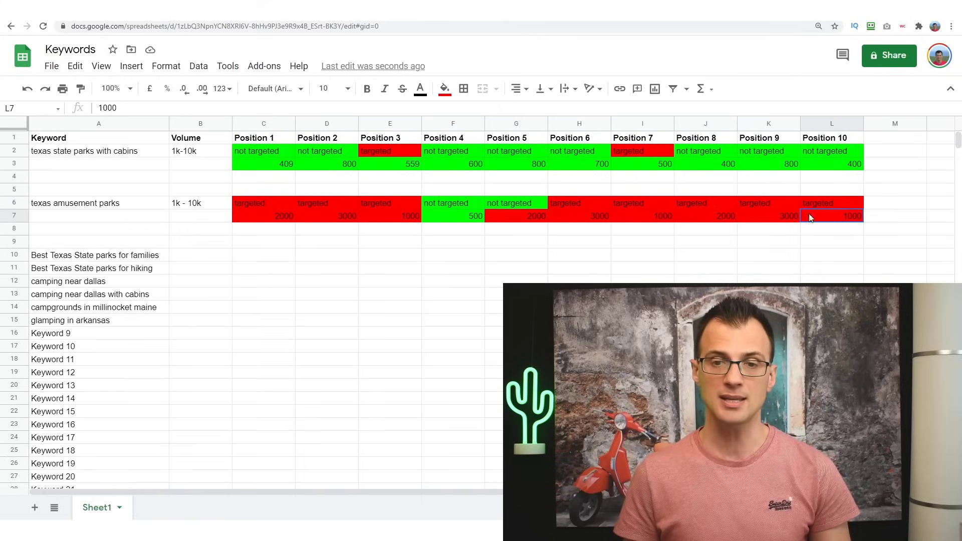
pyautogui.moveTo(810, 216); pyautogui.dragTo(276, 217)
pyautogui.click(313, 293)
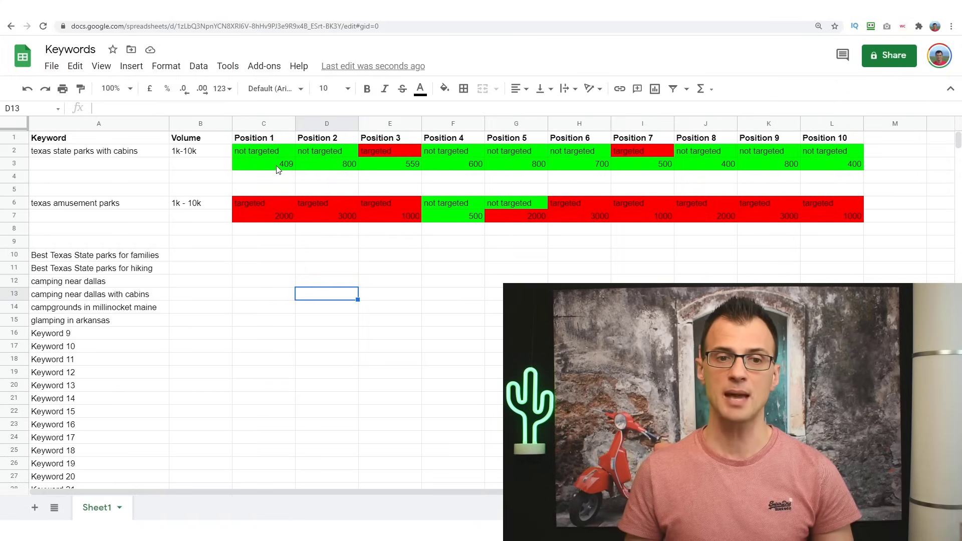
# Step: Review the targeting entries and word counts for "texas state parks with cabins" across Positions 1 to 10
pyautogui.moveTo(279, 166); pyautogui.dragTo(263, 152)
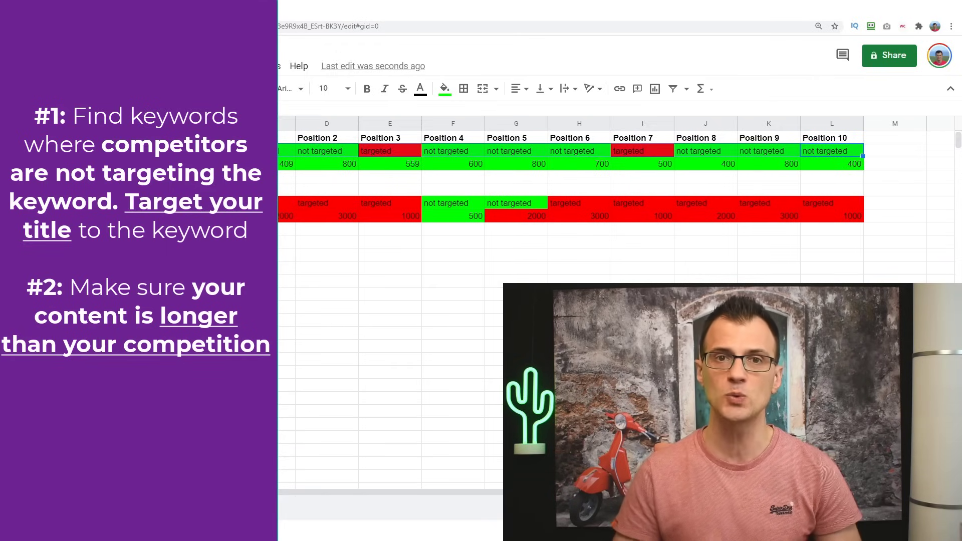
pyautogui.click(490, 177)
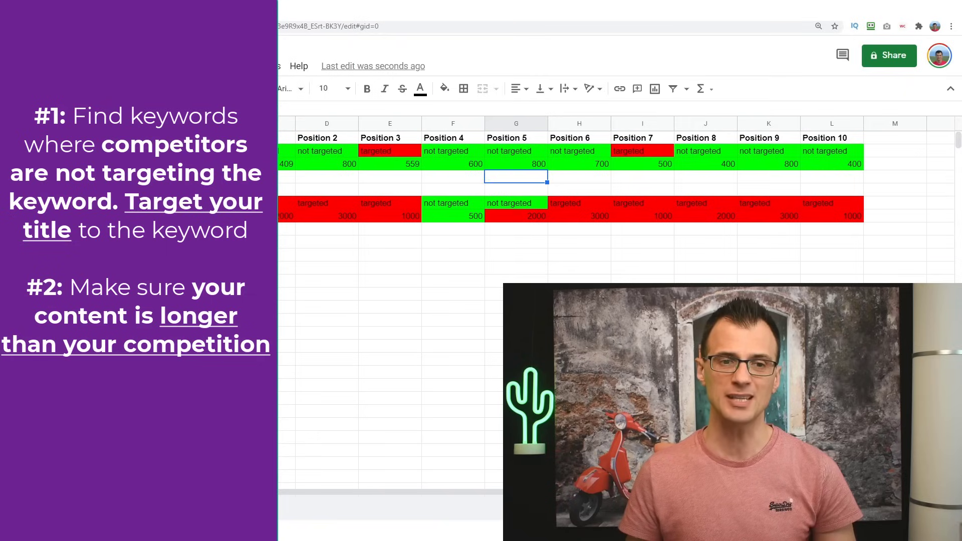
pyautogui.moveTo(287, 164); pyautogui.dragTo(825, 169)
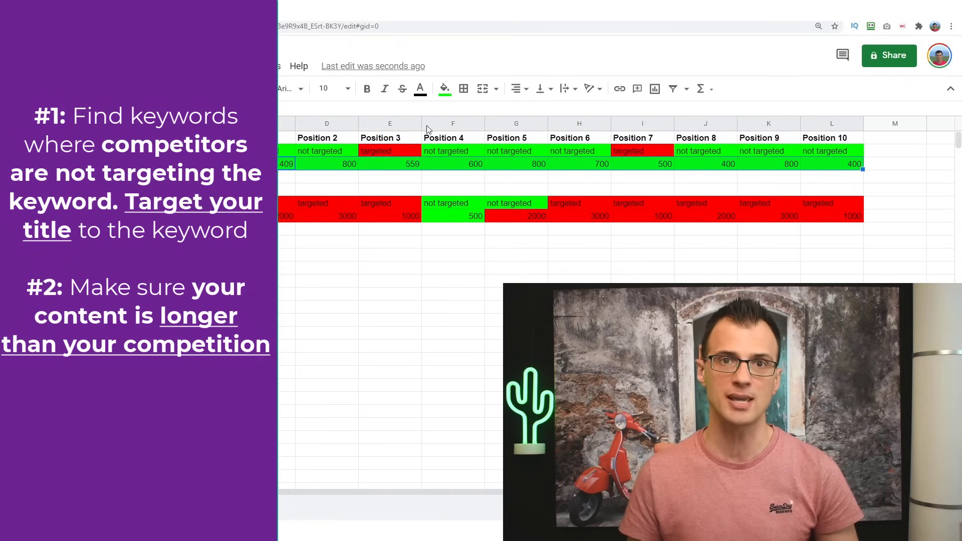